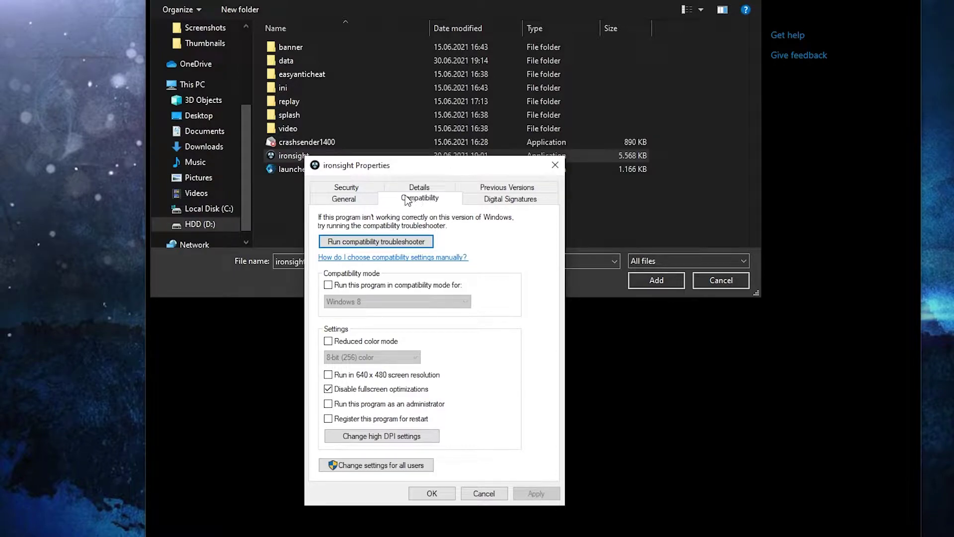
In ironsight's compatibility properties, keep fullscreen optimizations disabled, override high DPI scaling with Application, and apply the settings.
{"action": "left_click", "coordinate": [329, 389]}
{"action": "left_click", "coordinate": [329, 389]}
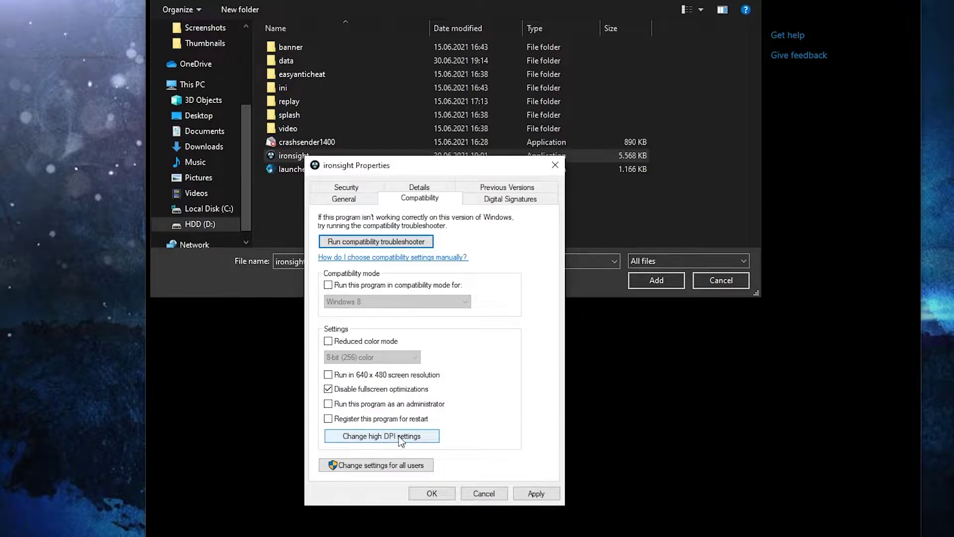
{"action": "left_click", "coordinate": [377, 437]}
{"action": "left_click", "coordinate": [367, 414]}
{"action": "left_click", "coordinate": [367, 415]}
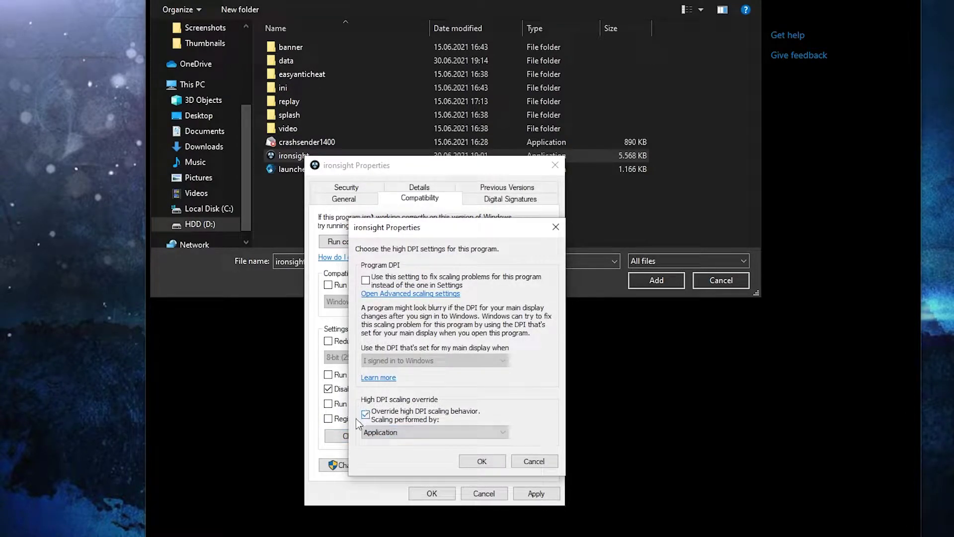
{"action": "left_click", "coordinate": [482, 461]}
{"action": "left_click", "coordinate": [530, 493]}
{"action": "left_click", "coordinate": [433, 492]}
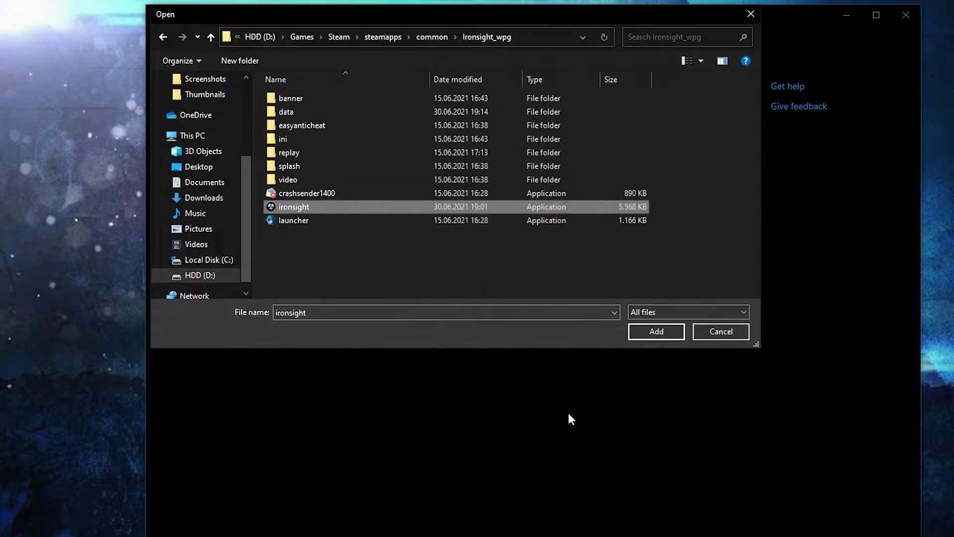
Add the ironsight application to the graphics performance preference list and set its preference to High performance.
{"action": "left_click", "coordinate": [652, 331]}
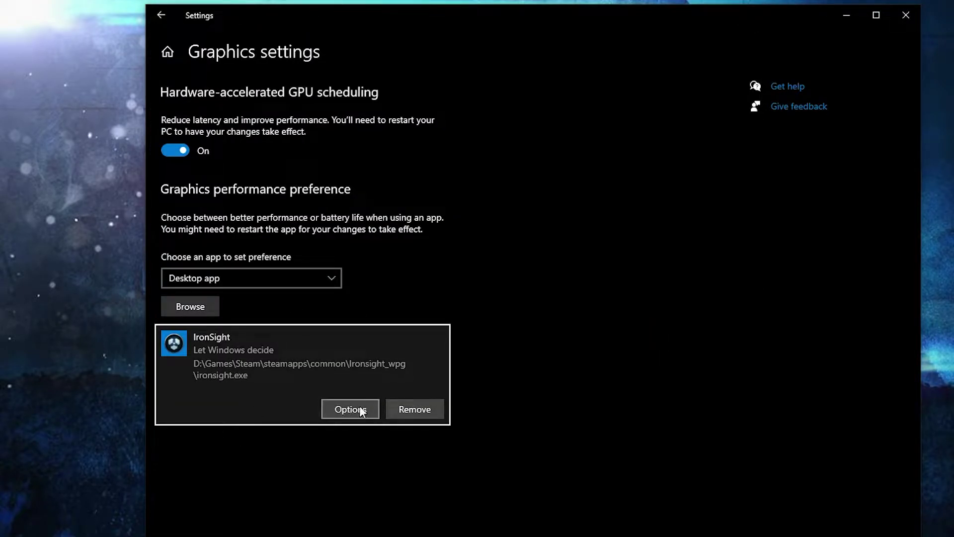
{"action": "left_click", "coordinate": [352, 410]}
{"action": "left_click", "coordinate": [426, 334]}
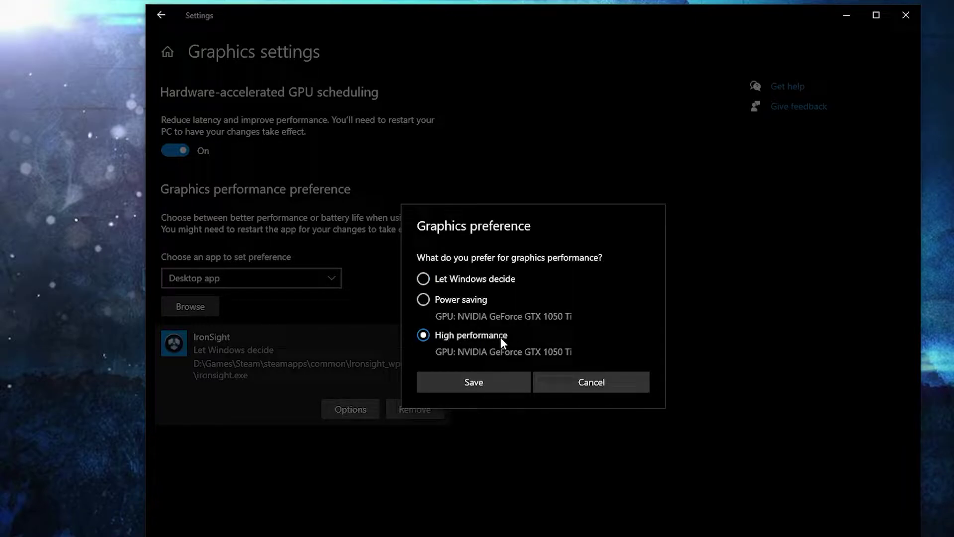
{"action": "left_click", "coordinate": [476, 377]}
Check the Xbox Game Bar and Game Mode settings under Gaming, then open the related Graphics settings.
{"action": "left_click", "coordinate": [168, 52]}
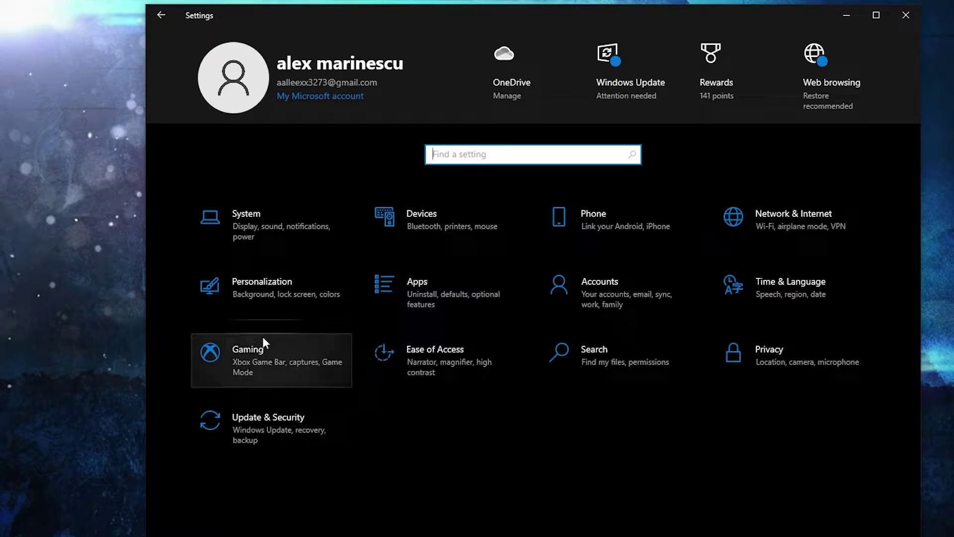
{"action": "left_click", "coordinate": [280, 361]}
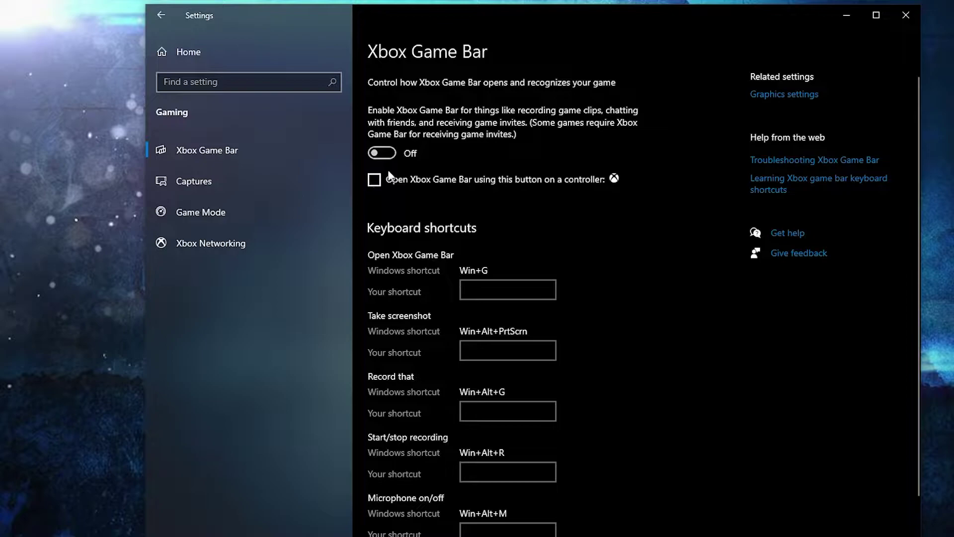
{"action": "left_click", "coordinate": [149, 213]}
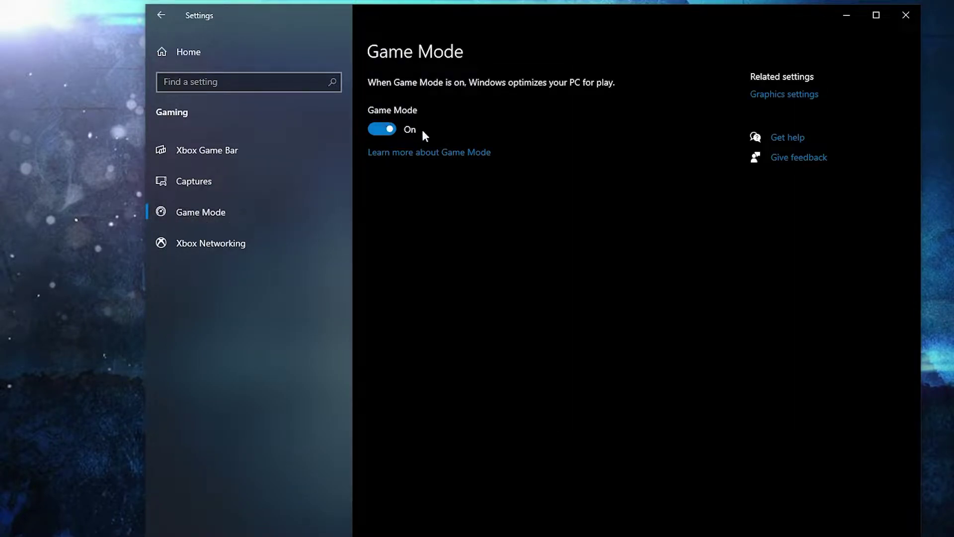
{"action": "left_click", "coordinate": [791, 95]}
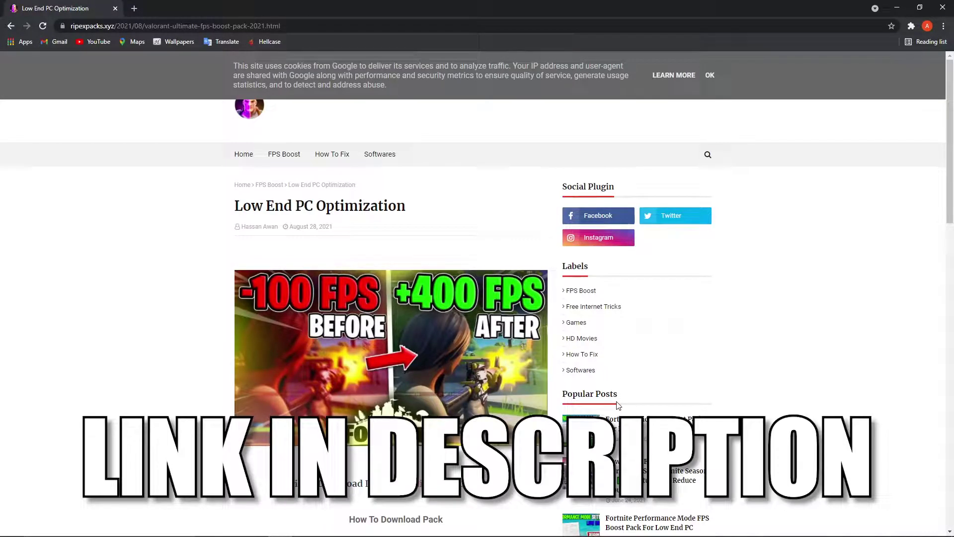
Switch to Chrome and unlock the pack's download link on the Low End PC Optimization page by visiting the RiPEX YouTube channel.
{"action": "scroll", "coordinate": [619, 405], "scroll_direction": "down", "scroll_amount": 6}
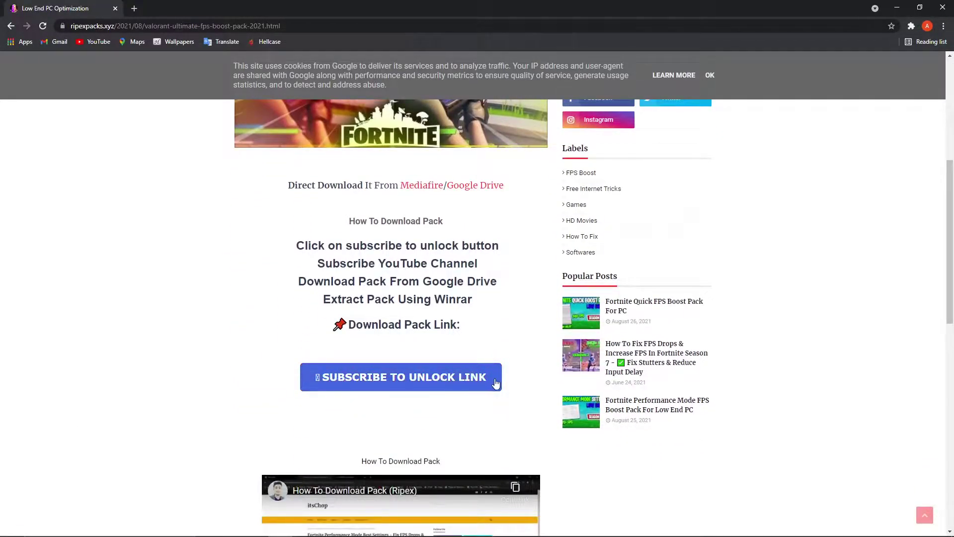
{"action": "left_click", "coordinate": [402, 378]}
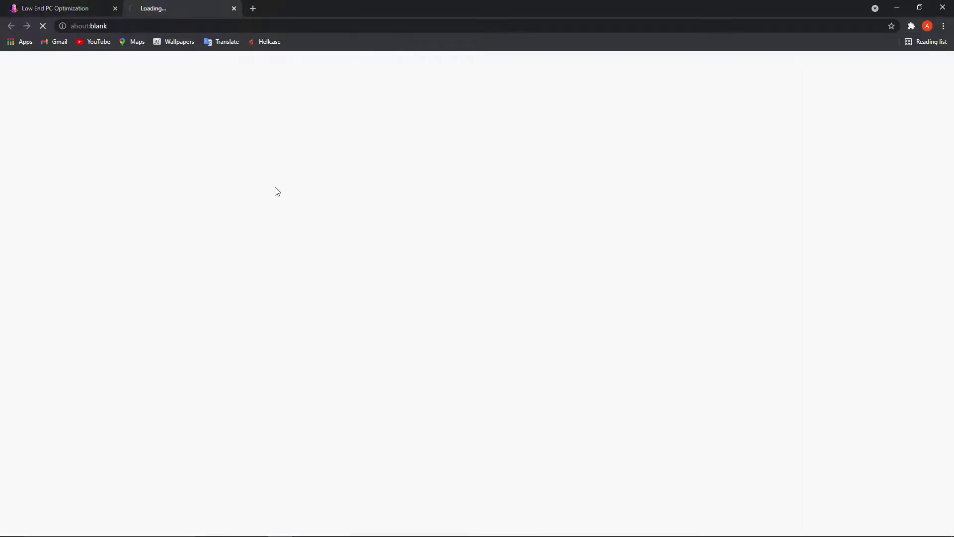
{"action": "left_click", "coordinate": [233, 11]}
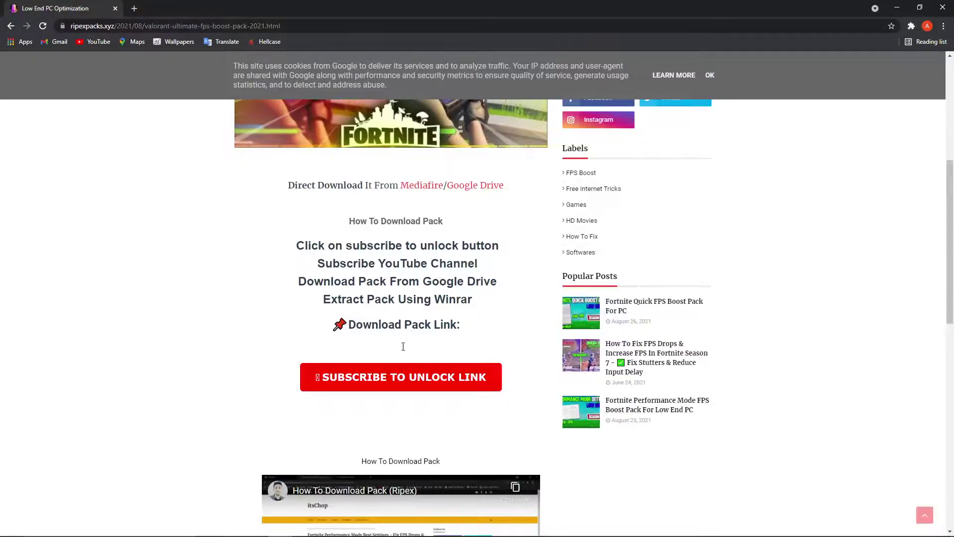
{"action": "left_click", "coordinate": [402, 378]}
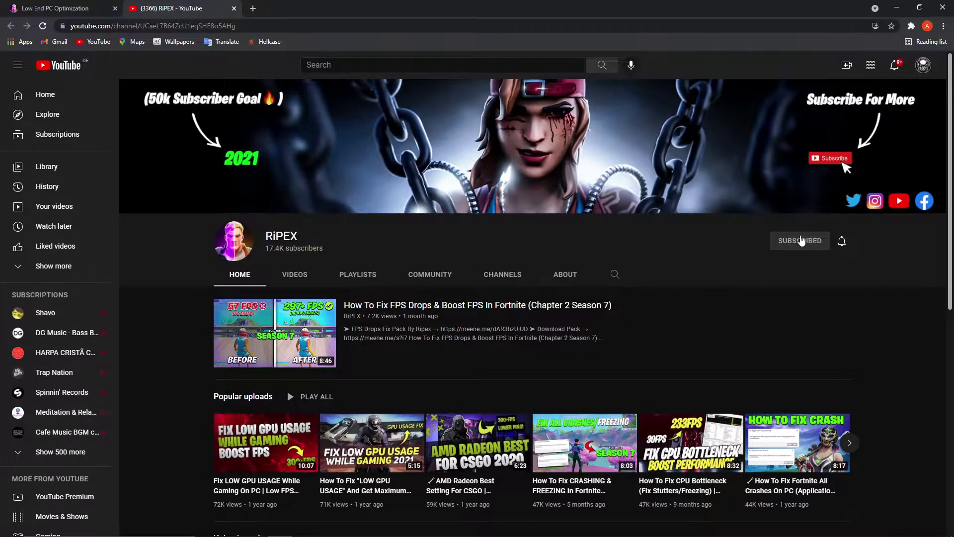
{"action": "left_click", "coordinate": [234, 9]}
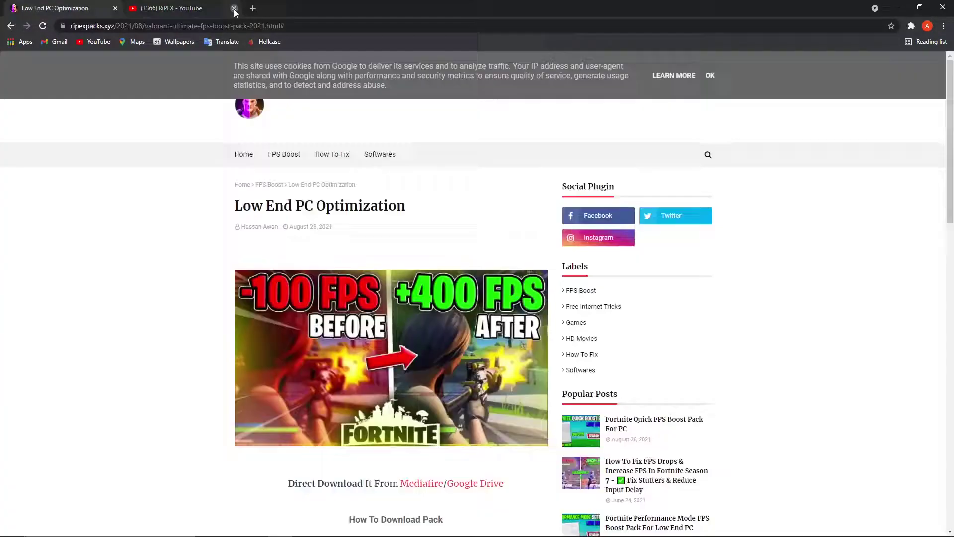
Follow the unlocked download link, closing the ad page, and download LOW END PC.rar from Google Drive without a virus scan.
{"action": "scroll", "coordinate": [462, 356], "scroll_direction": "down", "scroll_amount": 5}
{"action": "scroll", "coordinate": [471, 371], "scroll_direction": "down", "scroll_amount": 1}
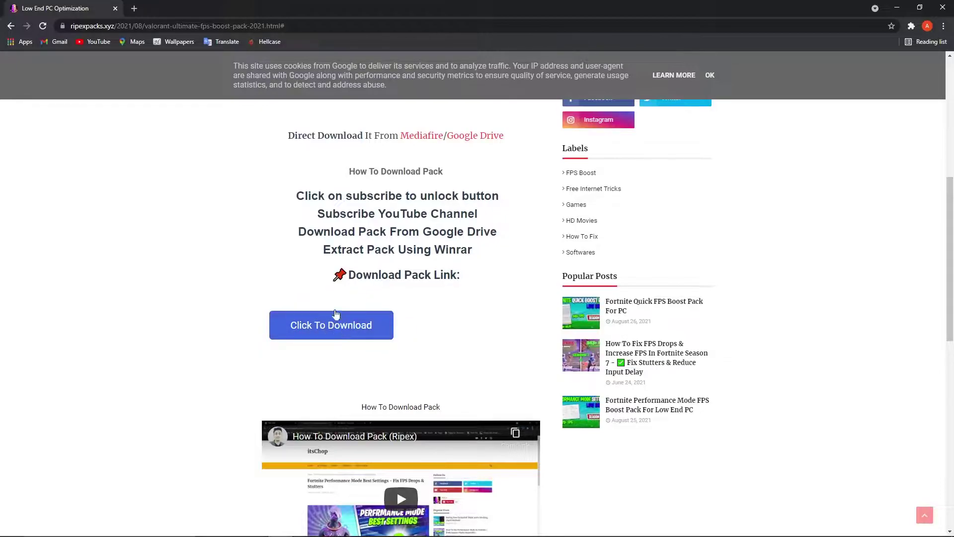
{"action": "left_click", "coordinate": [330, 327]}
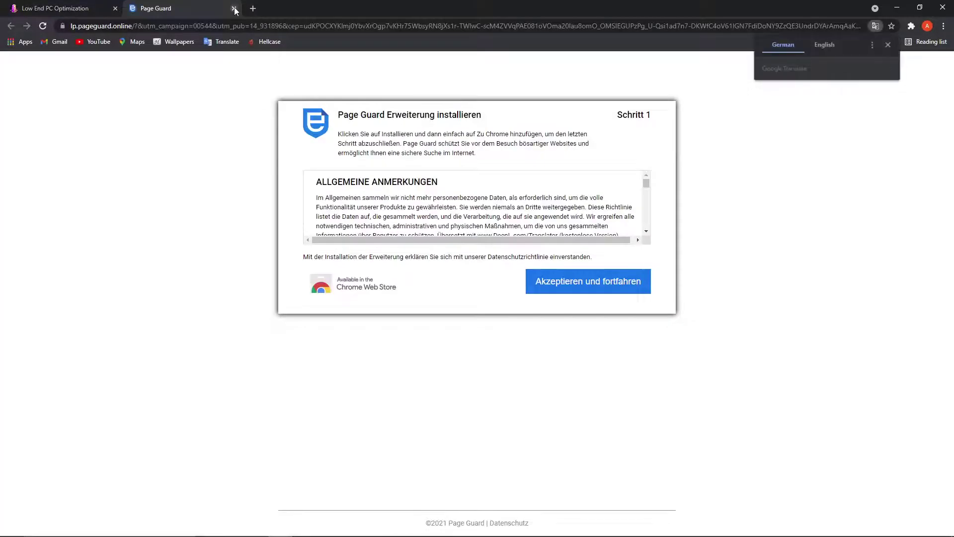
{"action": "left_click", "coordinate": [234, 9]}
{"action": "left_click", "coordinate": [329, 322]}
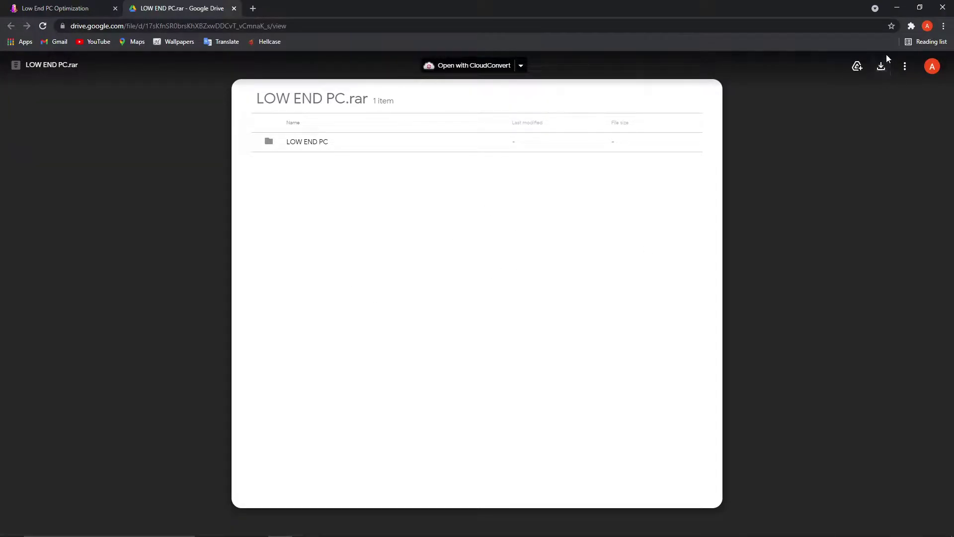
{"action": "left_click", "coordinate": [881, 66]}
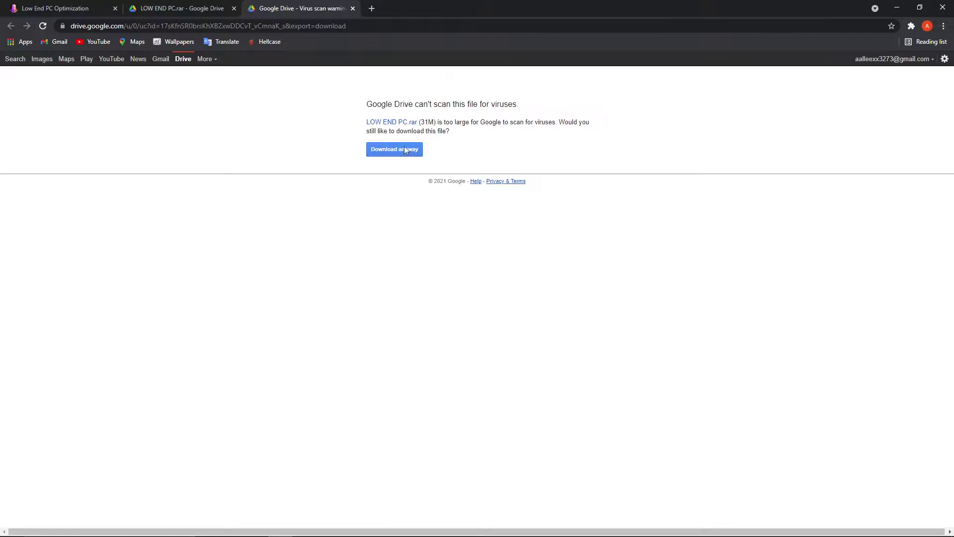
{"action": "left_click", "coordinate": [397, 149]}
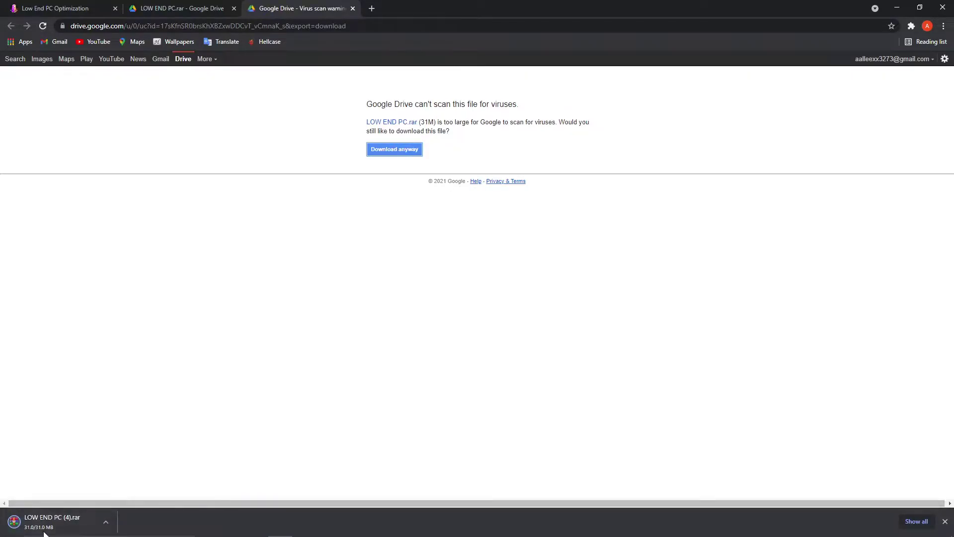
Open the downloaded LOW END PC archive in WinRAR and go into its LOW END PC folder.
{"action": "left_click", "coordinate": [101, 526]}
{"action": "left_click", "coordinate": [127, 457]}
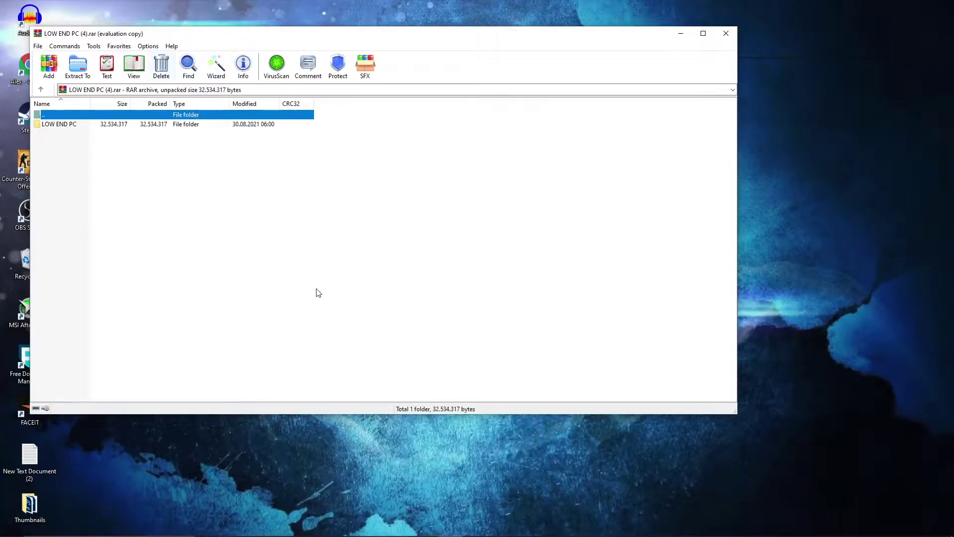
{"action": "left_click", "coordinate": [44, 126]}
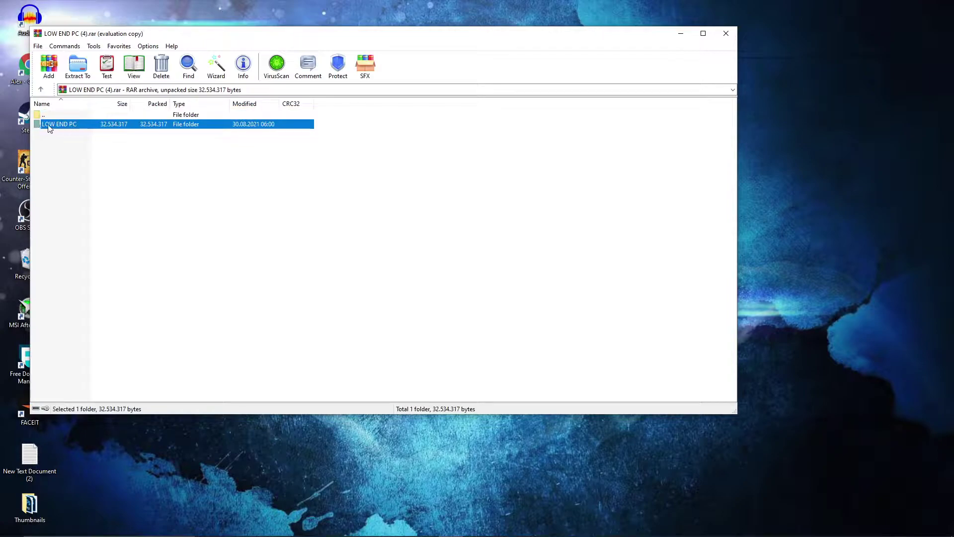
{"action": "double_click", "coordinate": [63, 126]}
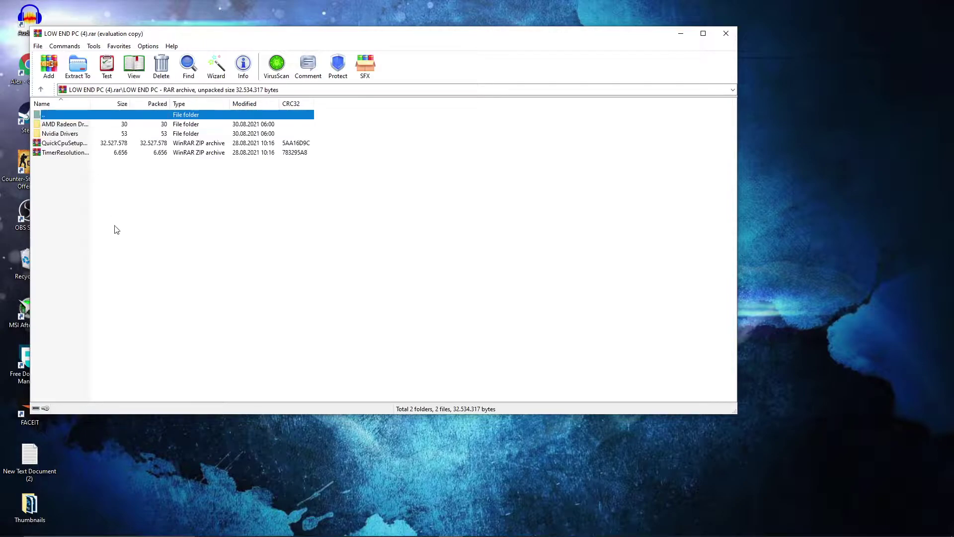
Open the text file in the AMD Radeon Driver folder and copy the link it contains.
{"action": "left_click", "coordinate": [80, 125]}
{"action": "left_click", "coordinate": [72, 136]}
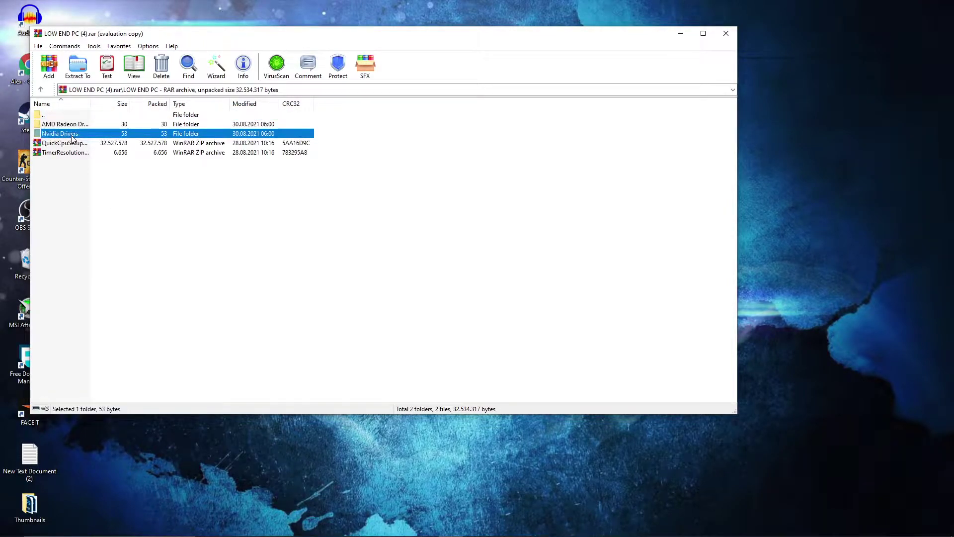
{"action": "left_click", "coordinate": [69, 125]}
{"action": "left_click", "coordinate": [72, 133]}
{"action": "left_click", "coordinate": [68, 126]}
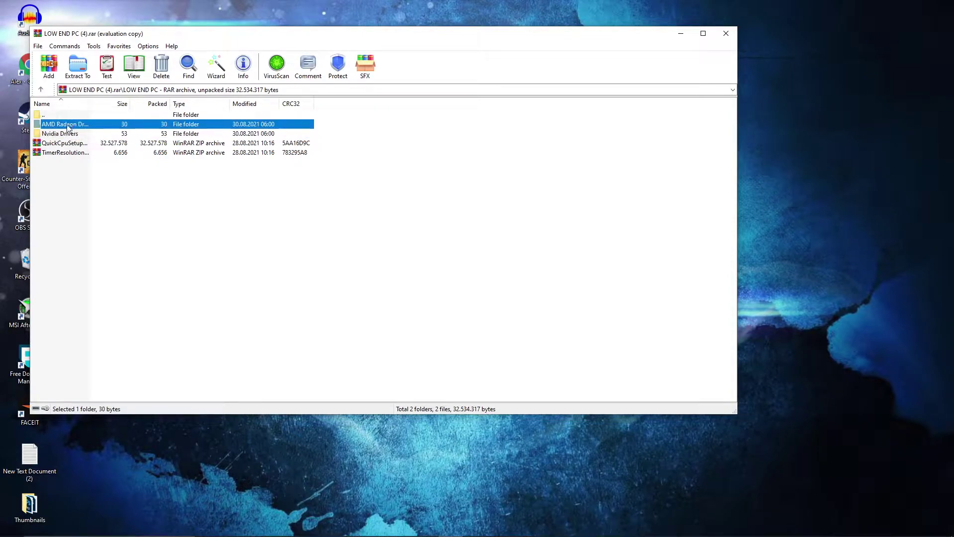
{"action": "double_click", "coordinate": [68, 127]}
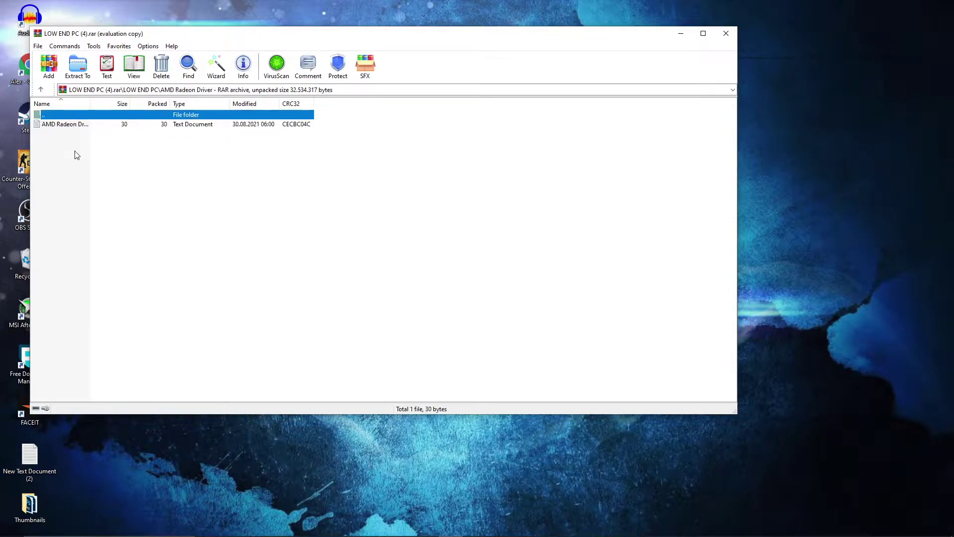
{"action": "double_click", "coordinate": [71, 126]}
{"action": "left_click_drag", "start_coordinate": [593, 41], "coordinate": [480, 42]}
{"action": "right_click", "coordinate": [494, 43]}
{"action": "left_click", "coordinate": [529, 74]}
{"action": "left_click", "coordinate": [897, 19]}
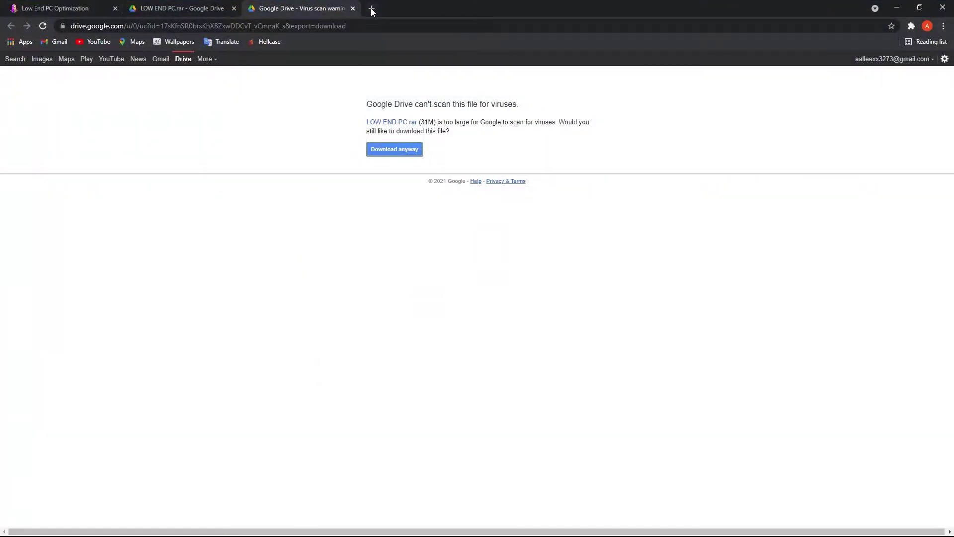
Open the copied amd.com/en/support link in a new Chrome tab and look through the Graphics product list.
{"action": "left_click", "coordinate": [373, 9]}
{"action": "right_click", "coordinate": [370, 24]}
{"action": "left_click", "coordinate": [415, 102]}
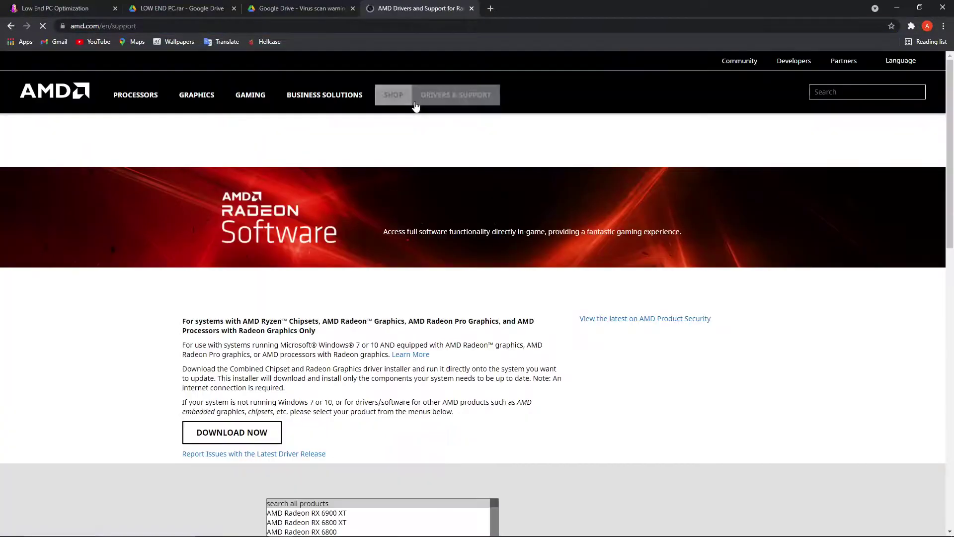
{"action": "scroll", "coordinate": [617, 321], "scroll_direction": "down", "scroll_amount": 5}
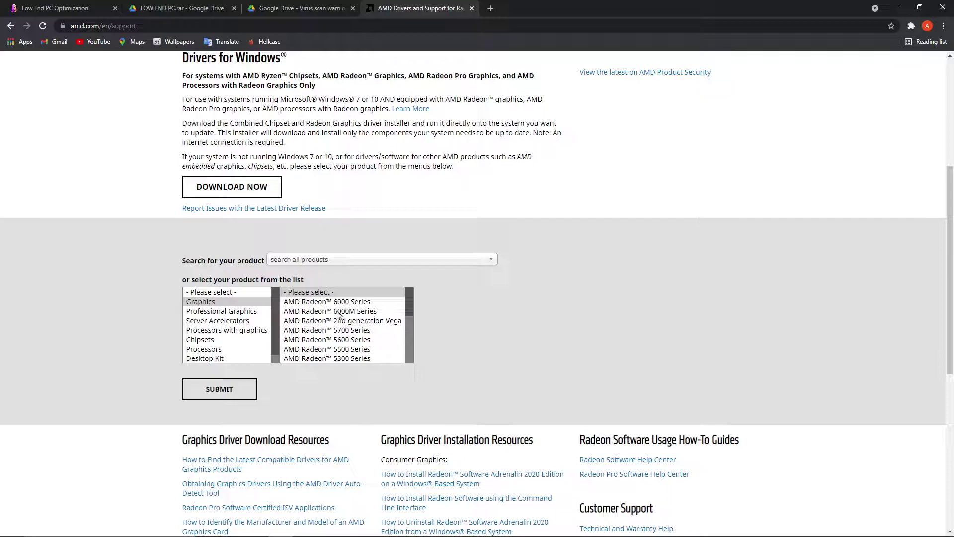
{"action": "scroll", "coordinate": [337, 314], "scroll_direction": "down", "scroll_amount": 5}
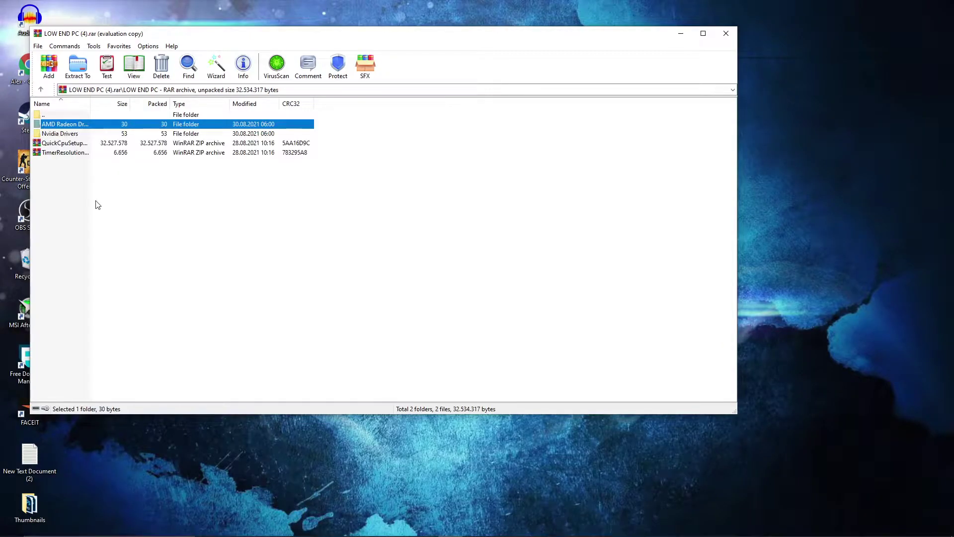
Copy the link from Nvidia Driver.txt in the archive's Nvidia Drivers folder, and close the text file and the archive.
{"action": "left_click", "coordinate": [80, 135]}
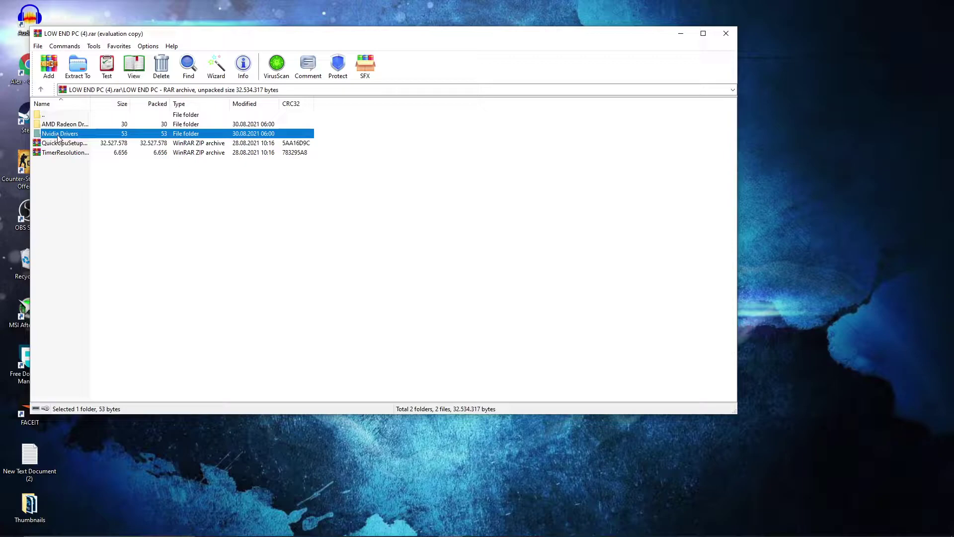
{"action": "double_click", "coordinate": [58, 135]}
{"action": "left_click", "coordinate": [76, 127]}
{"action": "double_click", "coordinate": [66, 128]}
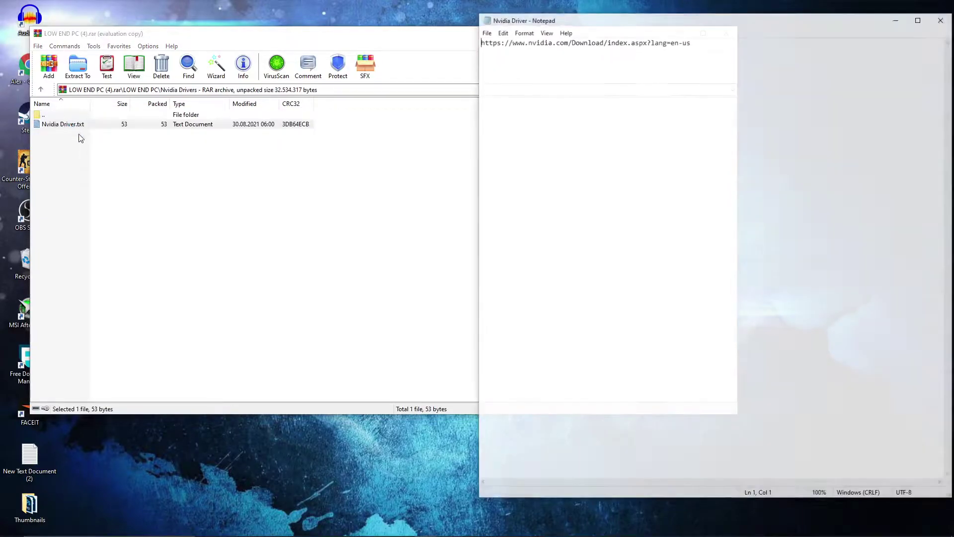
{"action": "left_click_drag", "start_coordinate": [695, 50], "coordinate": [480, 42]}
{"action": "right_click", "coordinate": [482, 40]}
{"action": "left_click", "coordinate": [536, 73]}
{"action": "left_click", "coordinate": [943, 19]}
{"action": "left_click", "coordinate": [725, 32]}
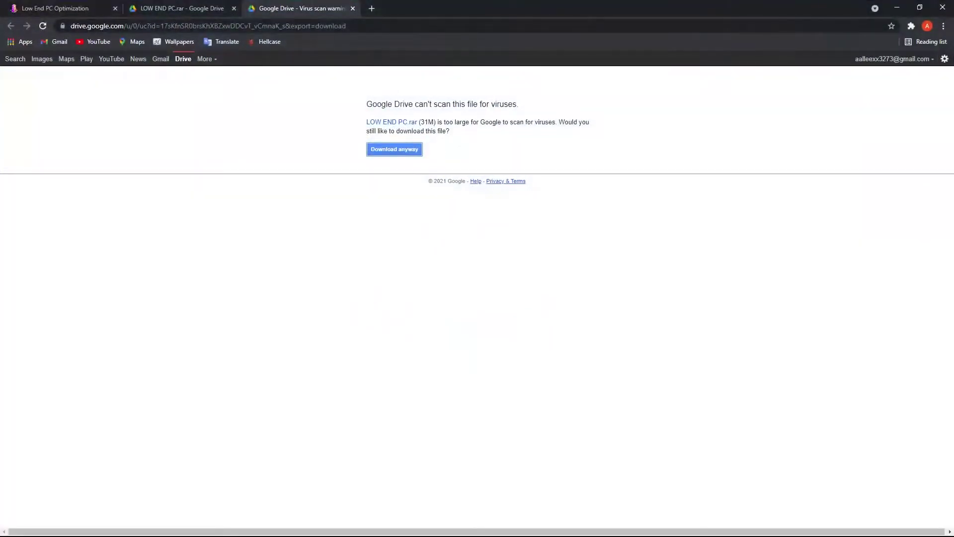
Open the copied NVIDIA link in a new Chrome tab and search for the GeForce GTX 1050 Ti Game Ready Driver for Windows 10 64-bit.
{"action": "left_click", "coordinate": [372, 9]}
{"action": "right_click", "coordinate": [374, 25]}
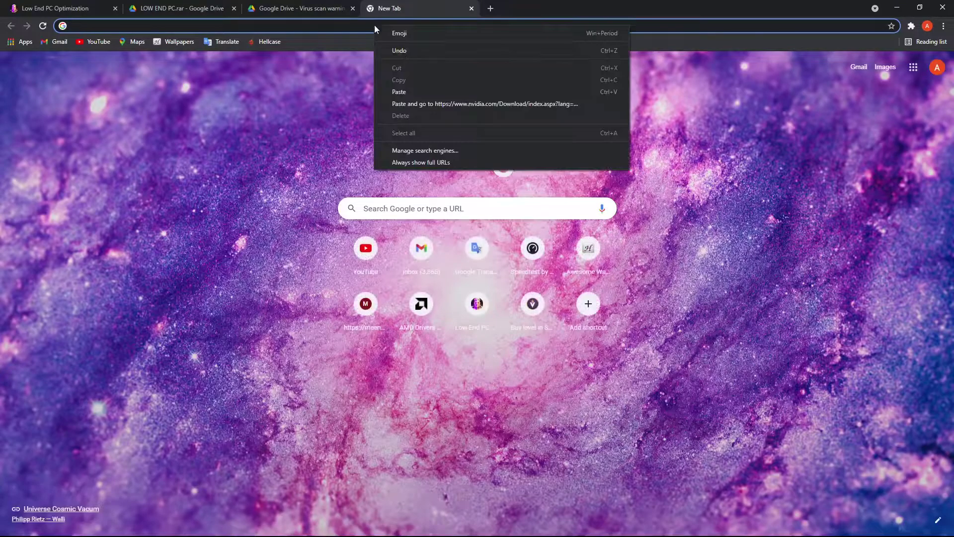
{"action": "left_click", "coordinate": [426, 101]}
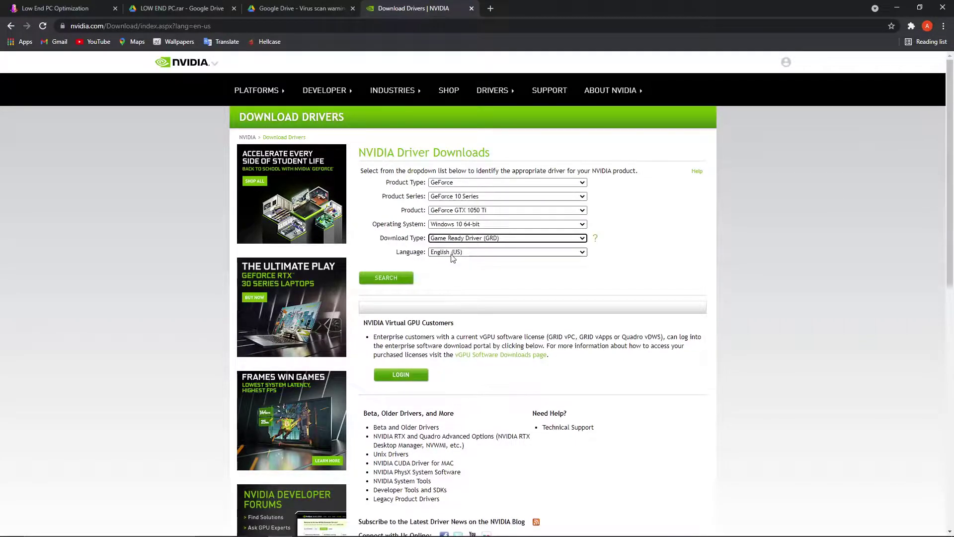
{"action": "left_click", "coordinate": [386, 278]}
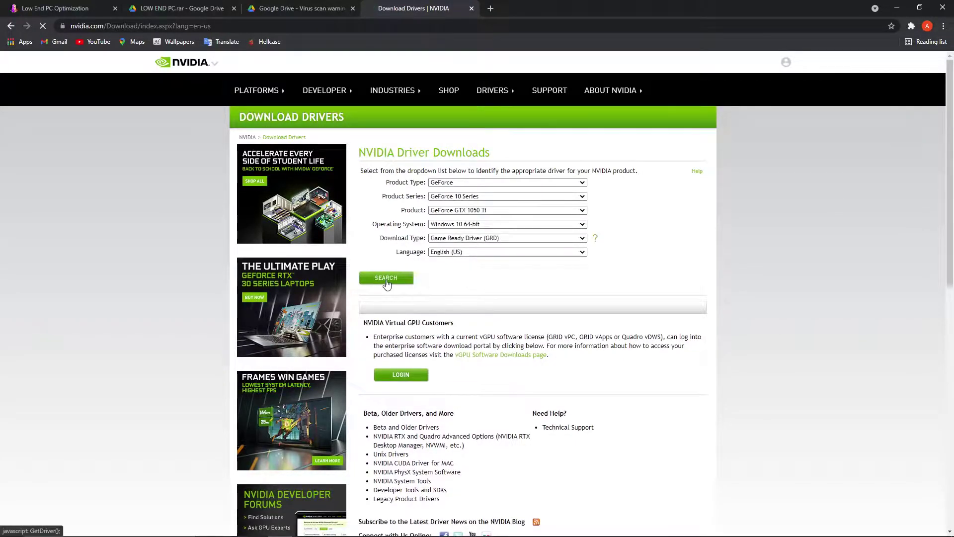
Download the GeForce Game Ready Driver 471.96 for Windows 10 64-bit, launch its installer, and minimize the browser.
{"action": "left_click", "coordinate": [374, 226]}
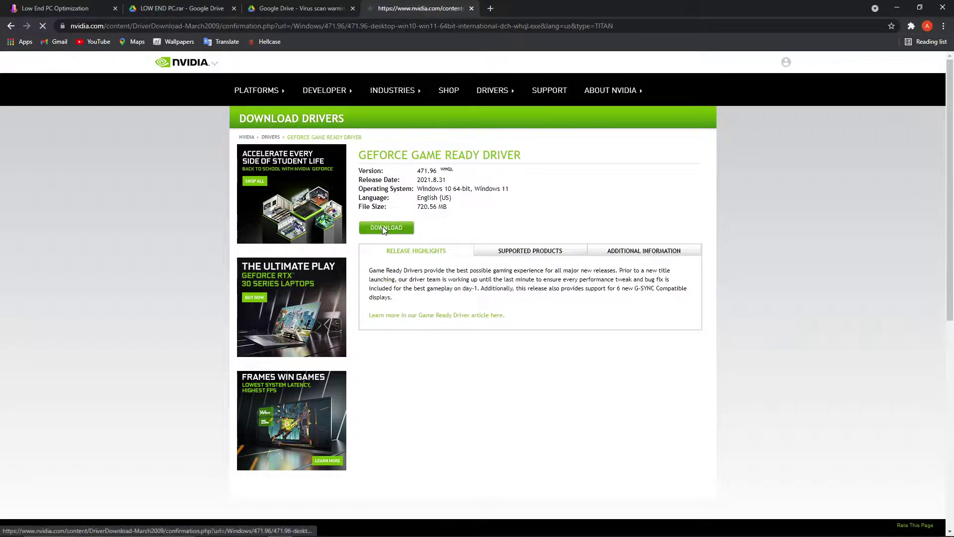
{"action": "left_click", "coordinate": [531, 202]}
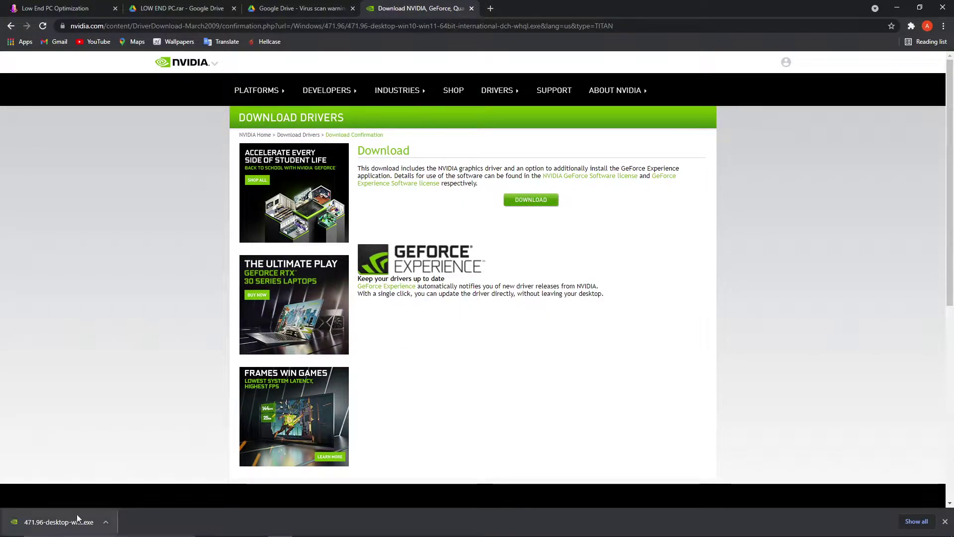
{"action": "left_click", "coordinate": [105, 524]}
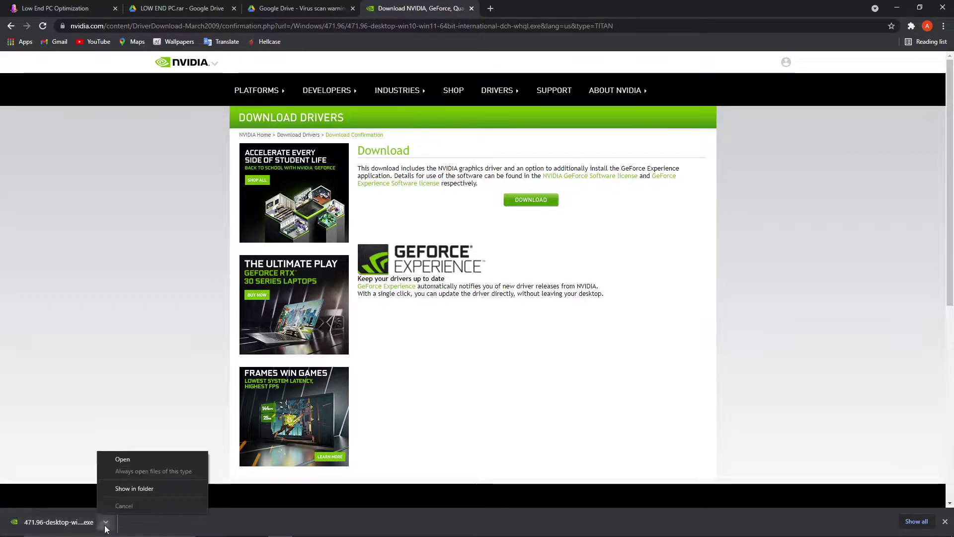
{"action": "left_click", "coordinate": [121, 459]}
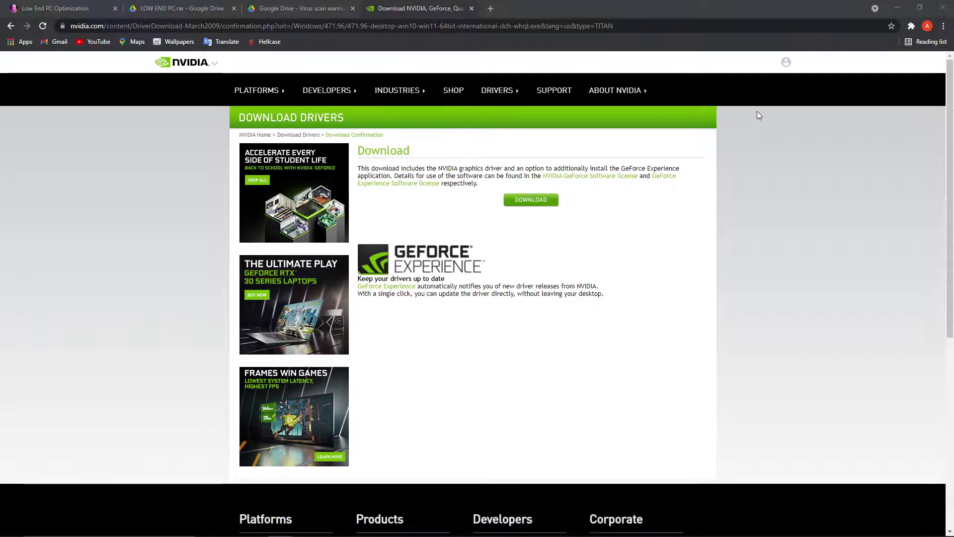
{"action": "left_click", "coordinate": [897, 7]}
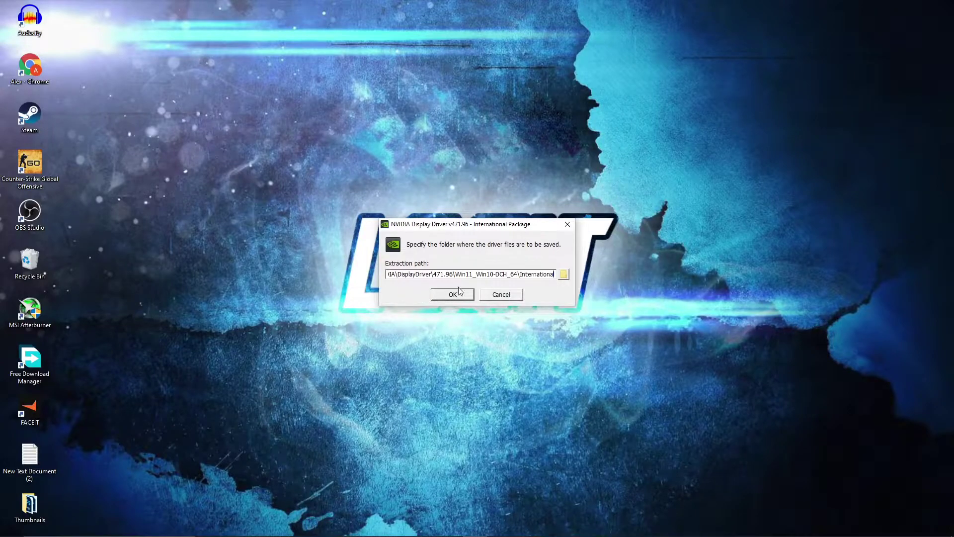
Extract the driver files to the default path and install only the NVIDIA Graphics Driver with the Express option.
{"action": "left_click", "coordinate": [453, 294]}
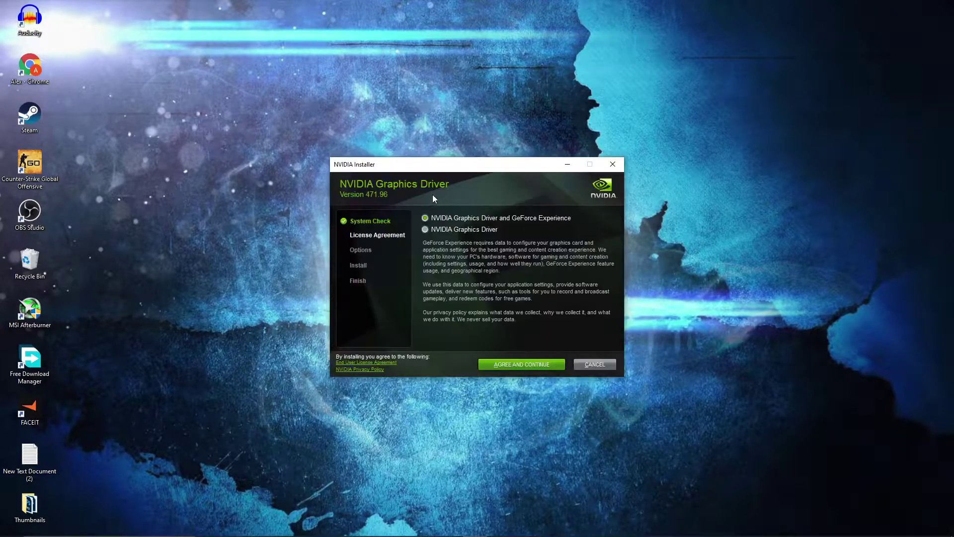
{"action": "left_click", "coordinate": [426, 230]}
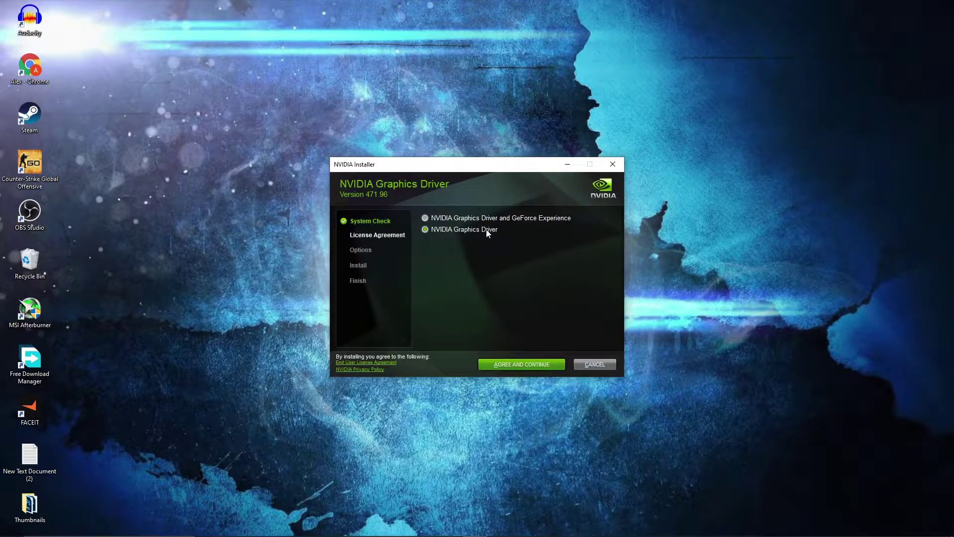
{"action": "left_click", "coordinate": [521, 365]}
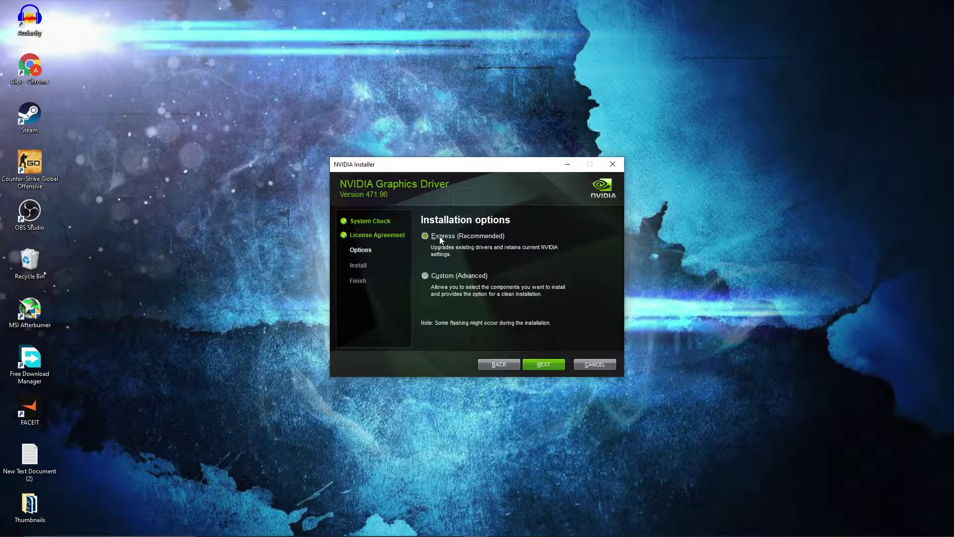
{"action": "left_click", "coordinate": [544, 364]}
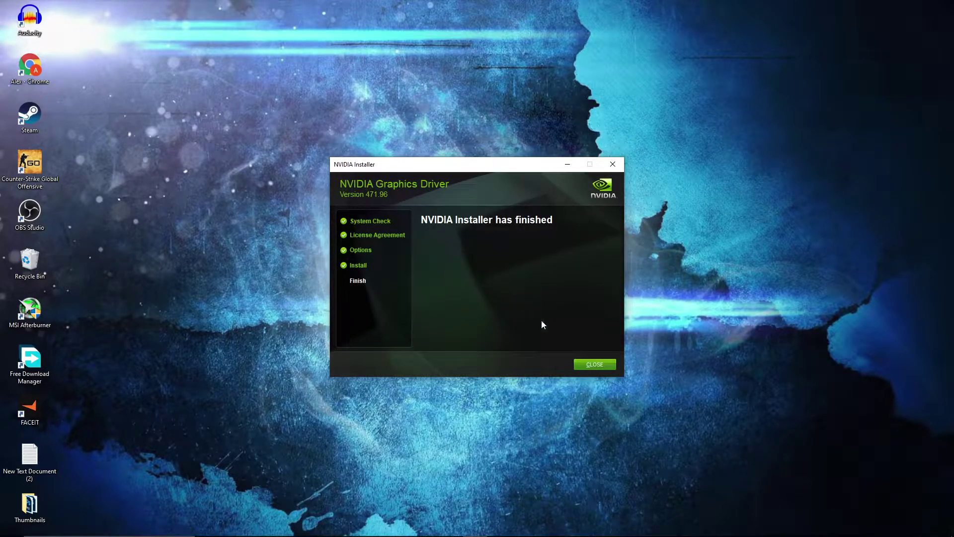
{"action": "left_click", "coordinate": [595, 365]}
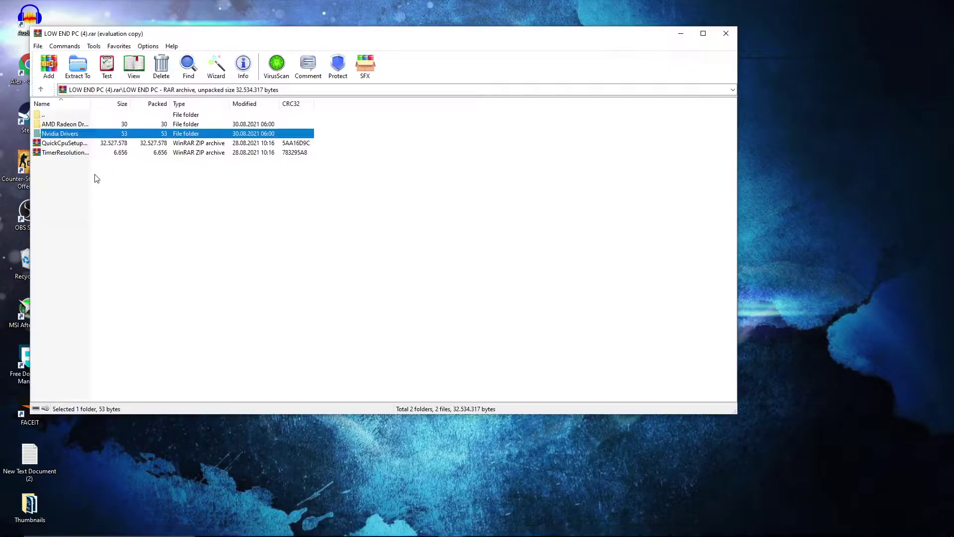
Launch the Quick CPU installer from QuickCpuSetup64.zip in the LOW END PC archive and minimize the archive windows.
{"action": "left_click", "coordinate": [74, 144]}
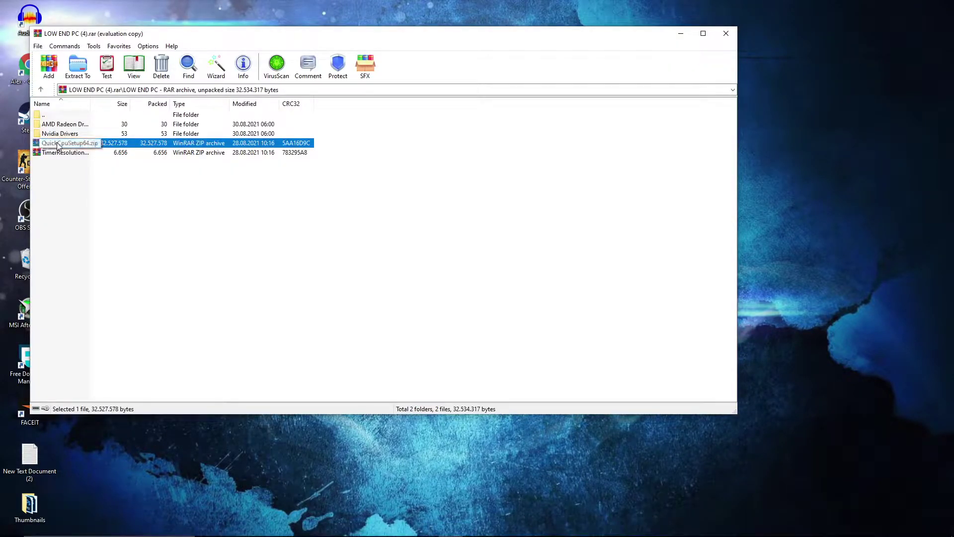
{"action": "double_click", "coordinate": [54, 144]}
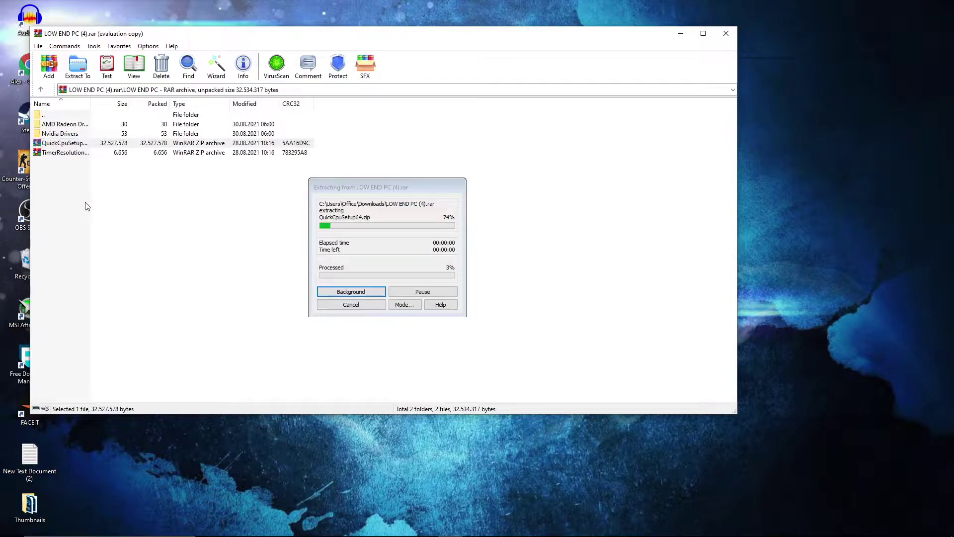
{"action": "double_click", "coordinate": [49, 123]}
{"action": "left_click", "coordinate": [681, 33]}
{"action": "left_click", "coordinate": [681, 34]}
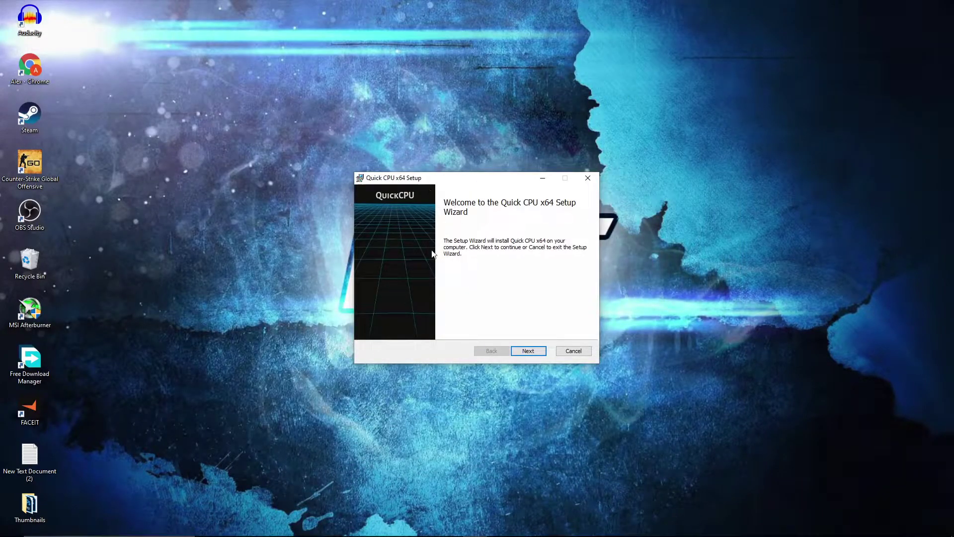
Accept the license, install Quick CPU x64 to C:\Program Files\QuickCPU\, and finish the setup with QuickCPU.exe launching.
{"action": "left_click", "coordinate": [530, 353]}
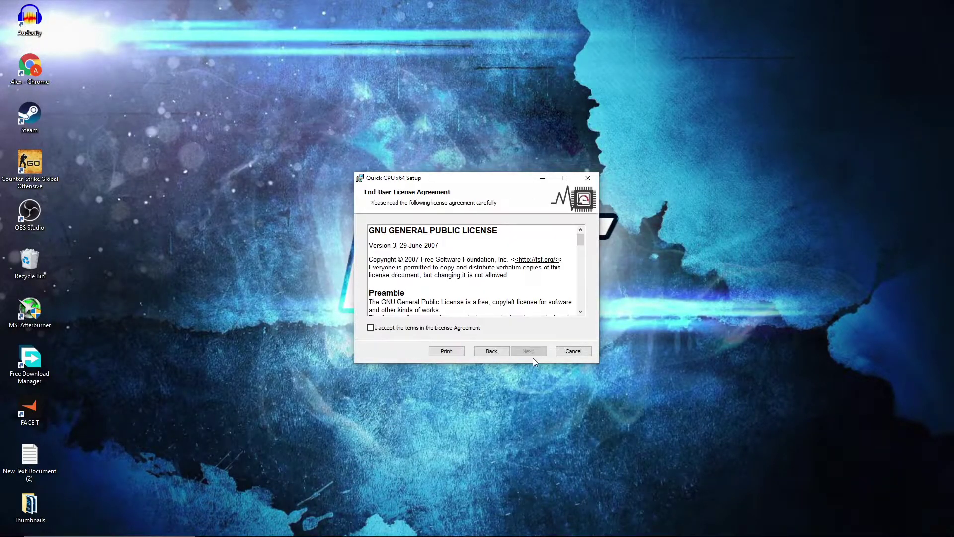
{"action": "left_click", "coordinate": [370, 329]}
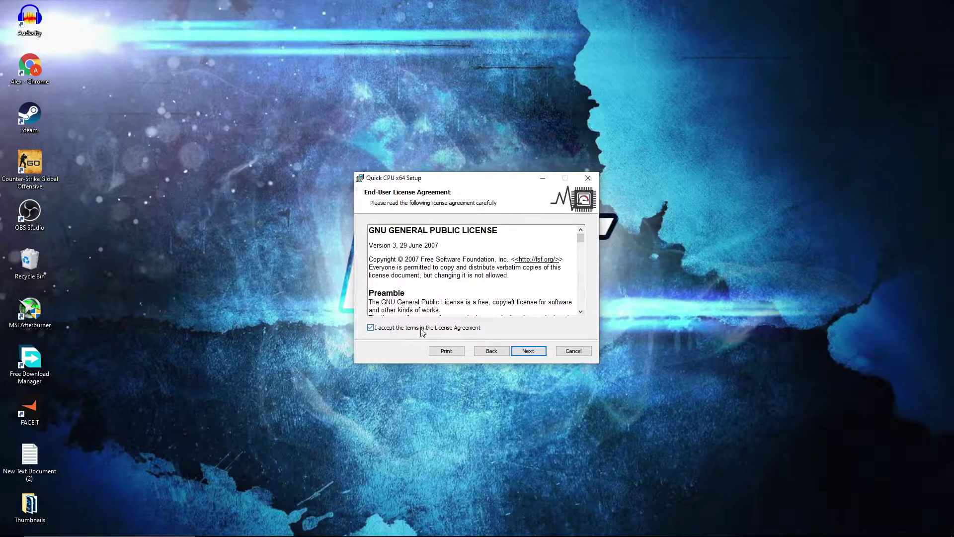
{"action": "left_click", "coordinate": [530, 351]}
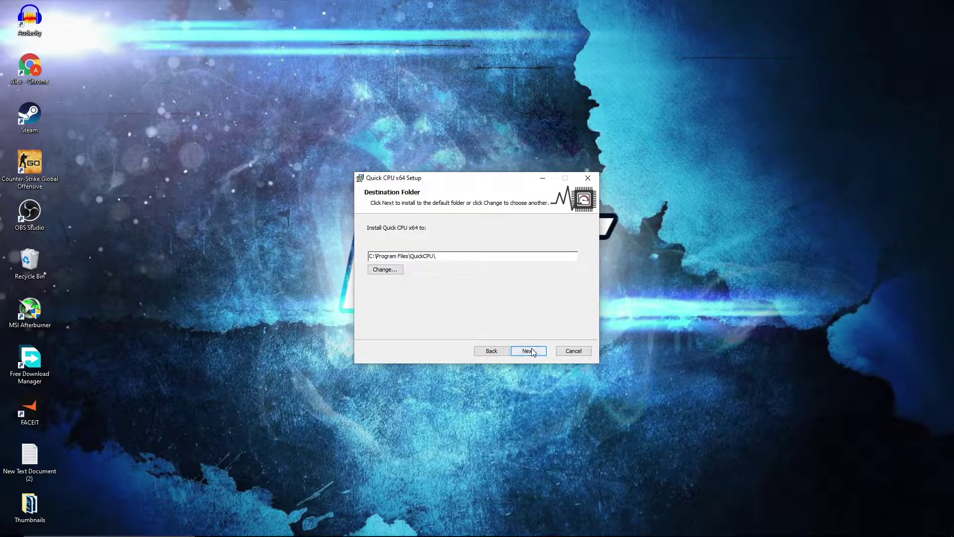
{"action": "left_click", "coordinate": [530, 352]}
{"action": "left_click", "coordinate": [530, 353]}
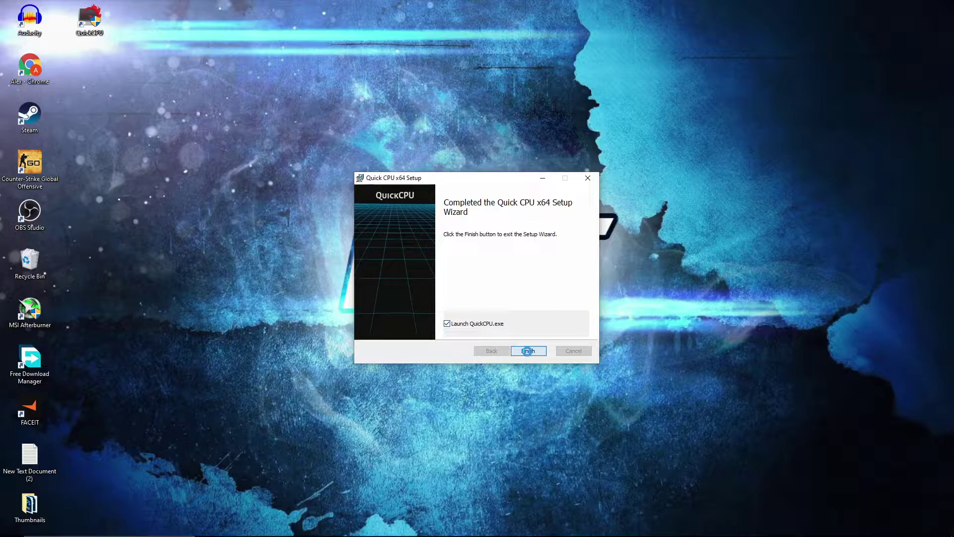
{"action": "left_click", "coordinate": [528, 351]}
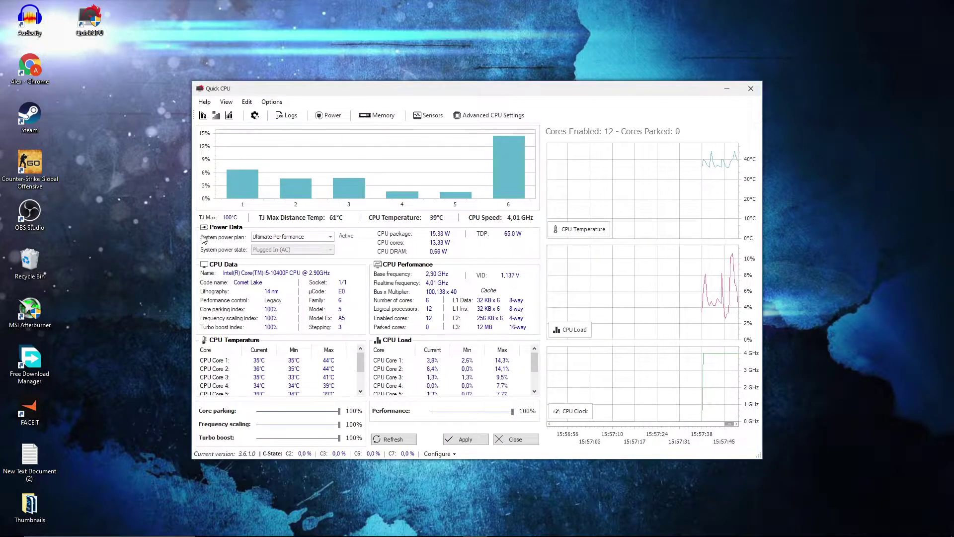
Select the Ultimate Performance power plan with core parking at 100% in Quick CPU, and apply the settings.
{"action": "left_click", "coordinate": [278, 240]}
{"action": "left_click", "coordinate": [287, 241]}
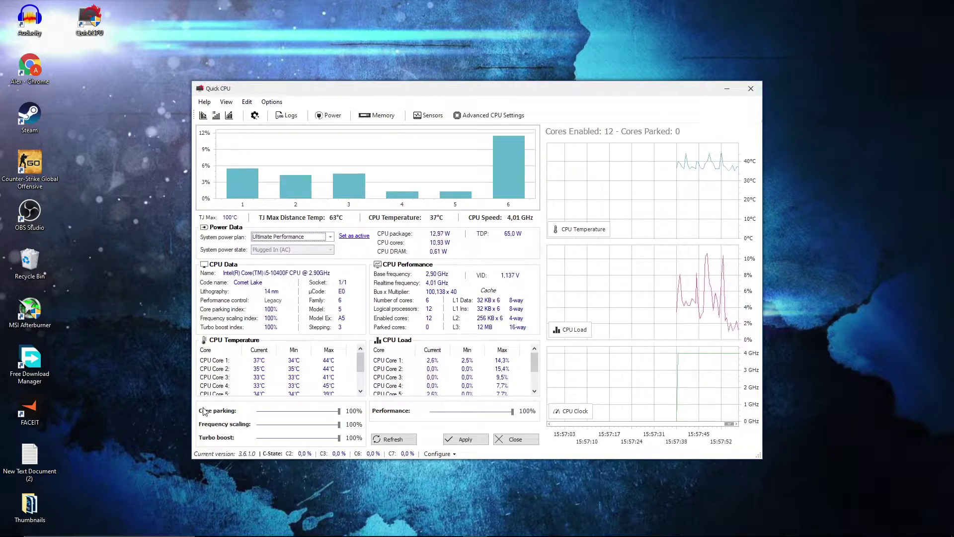
{"action": "left_click", "coordinate": [339, 412]}
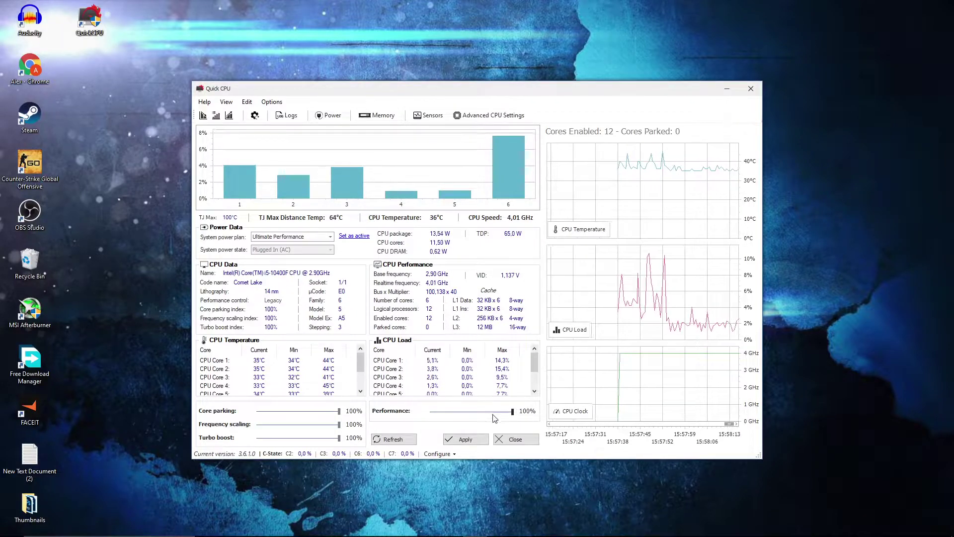
{"action": "left_click", "coordinate": [464, 439]}
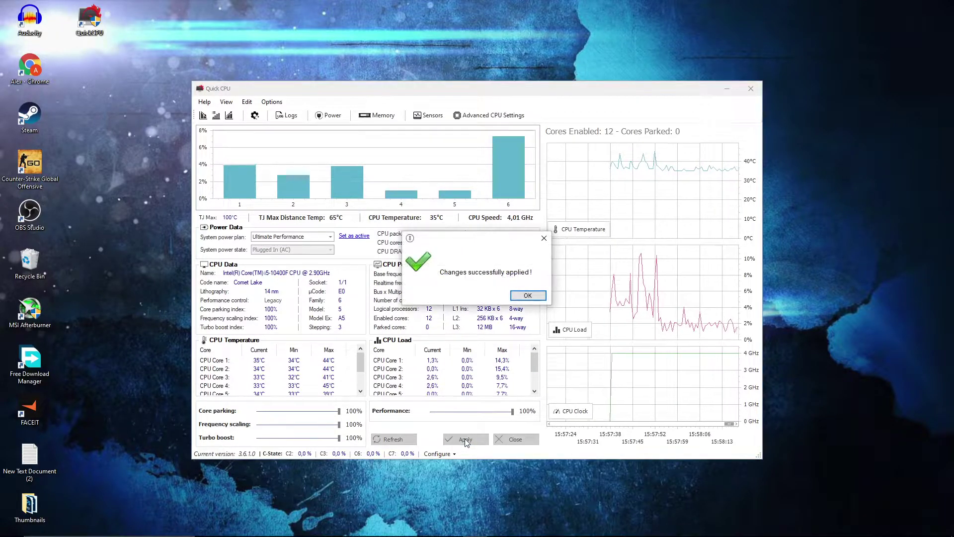
{"action": "left_click", "coordinate": [529, 296]}
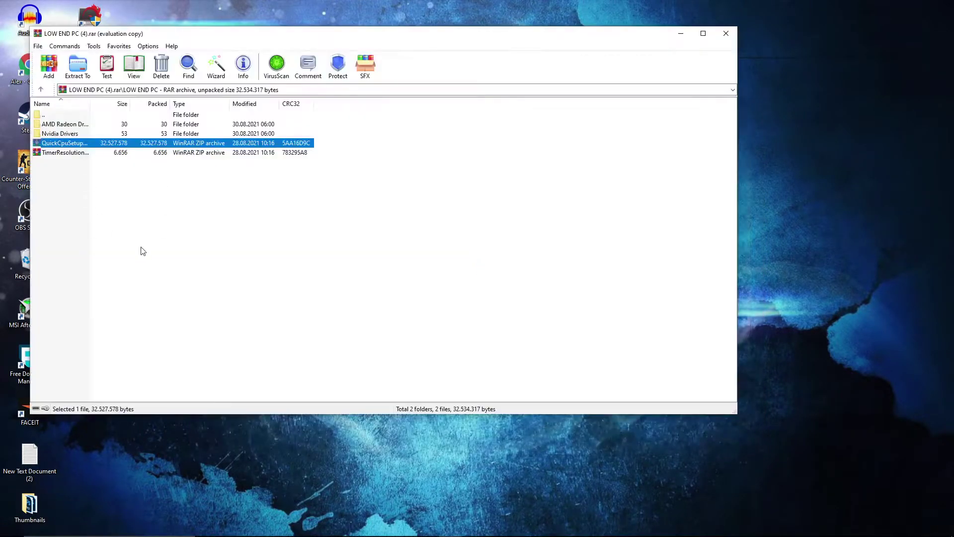
Run the TimerResolution application from TimerResolution.zip in the archive and set the timer resolution to Maximum.
{"action": "left_click", "coordinate": [82, 155]}
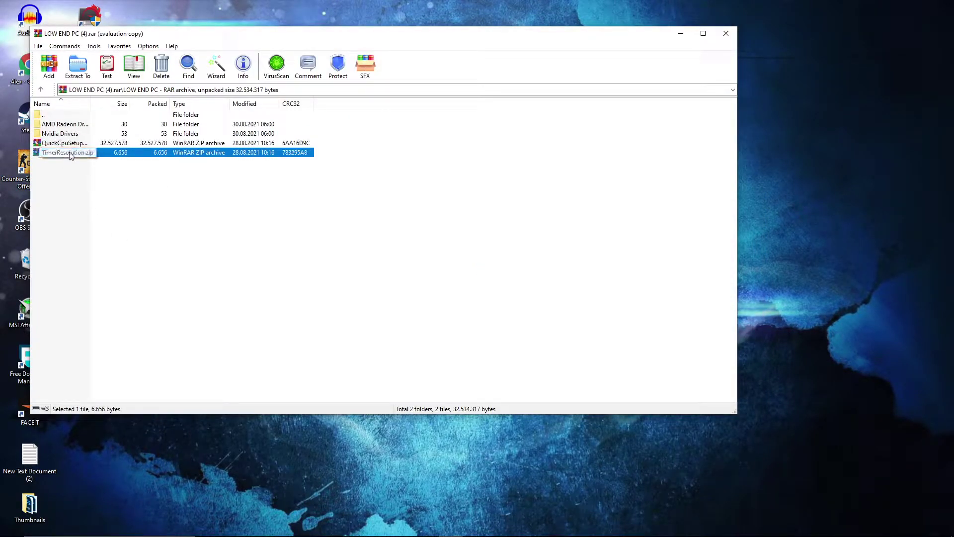
{"action": "double_click", "coordinate": [56, 154]}
{"action": "key", "text": "Escape"}
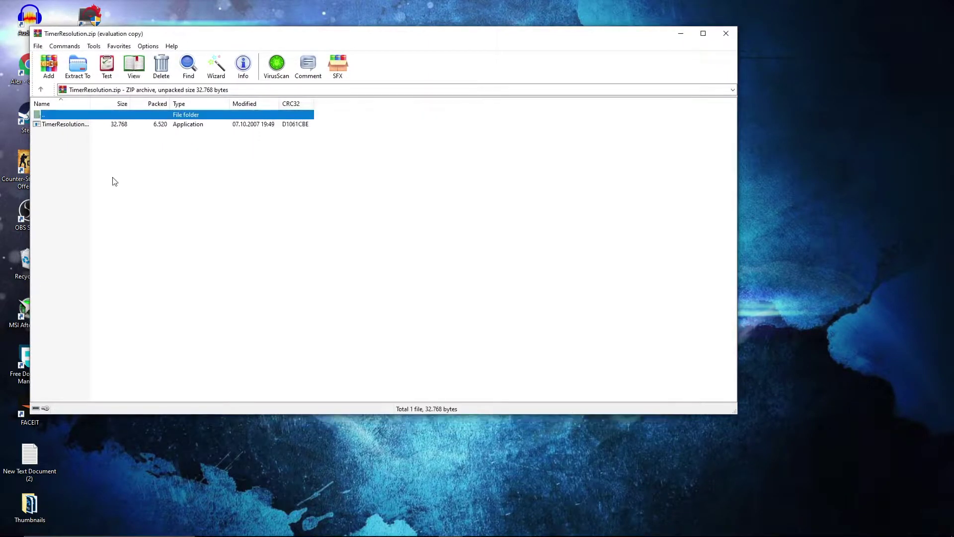
{"action": "left_click", "coordinate": [78, 128]}
{"action": "double_click", "coordinate": [65, 125]}
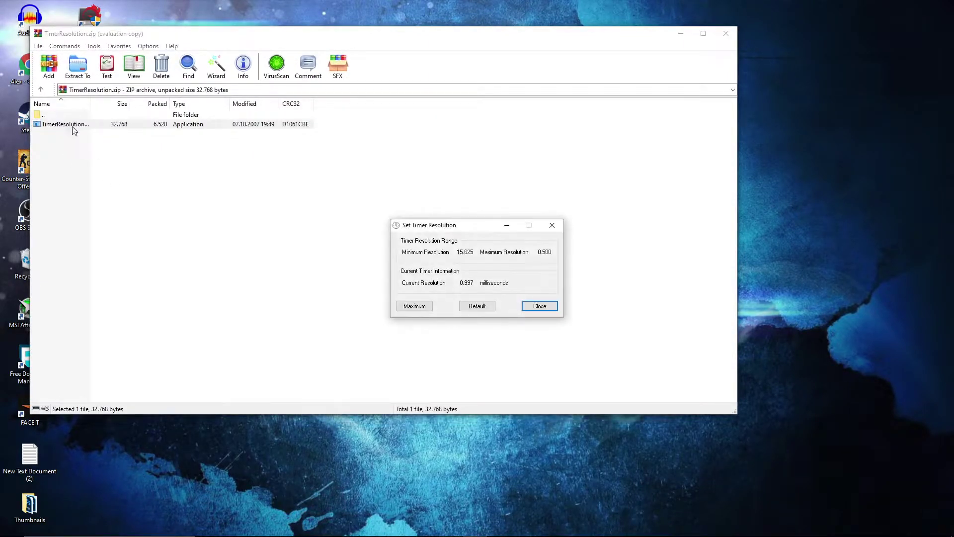
{"action": "left_click", "coordinate": [652, 135]}
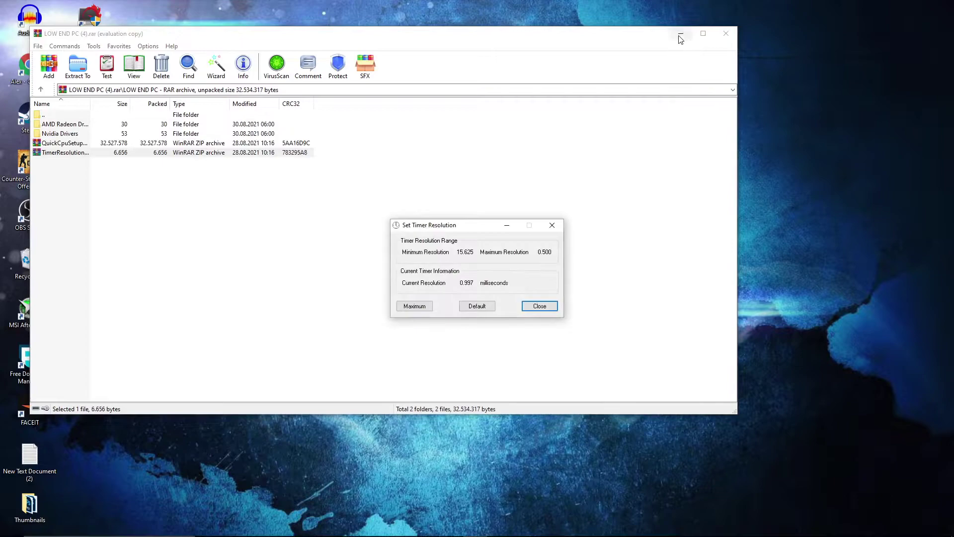
{"action": "left_click", "coordinate": [680, 34]}
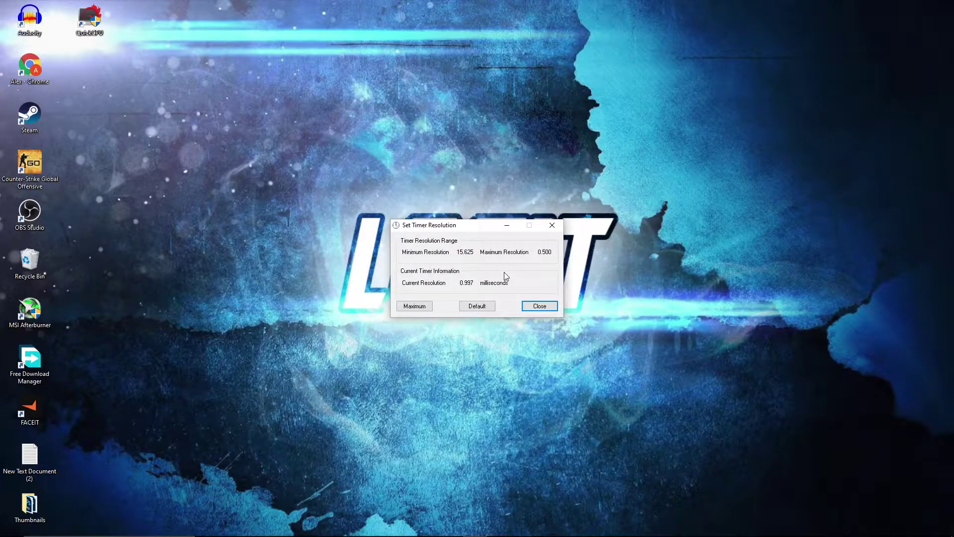
{"action": "left_click", "coordinate": [417, 306]}
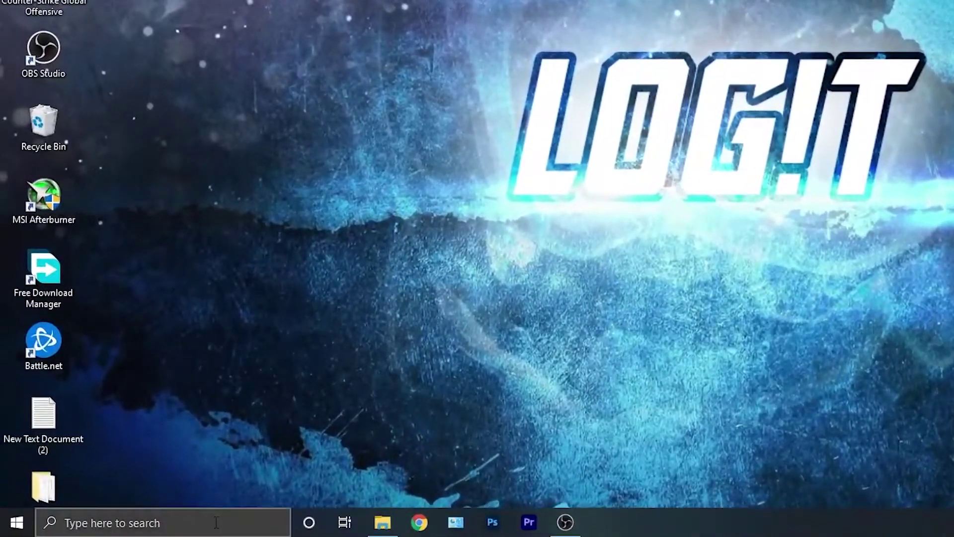
Search Windows for cmd, run Command Prompt as administrator, and reposition its window on the desktop.
{"action": "left_click", "coordinate": [217, 522]}
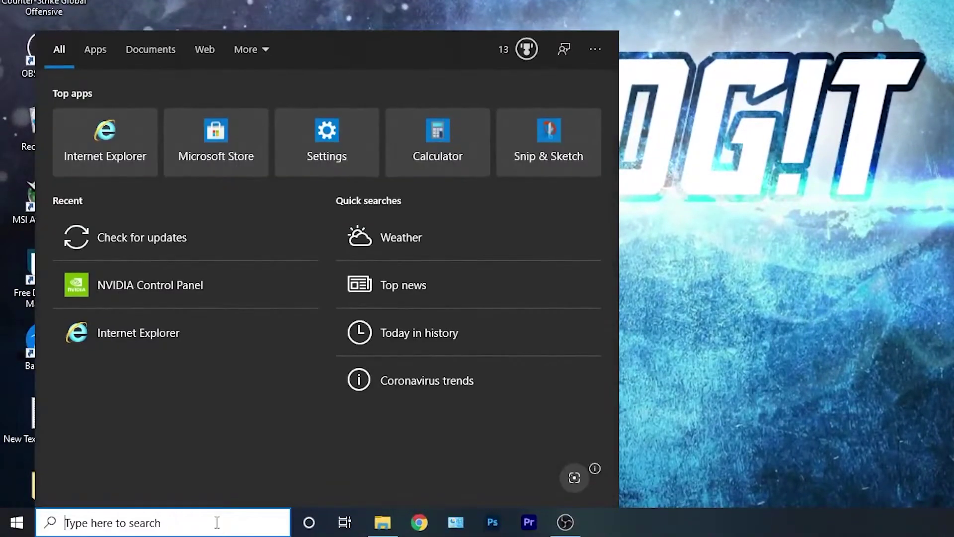
{"action": "type", "text": "cmd"}
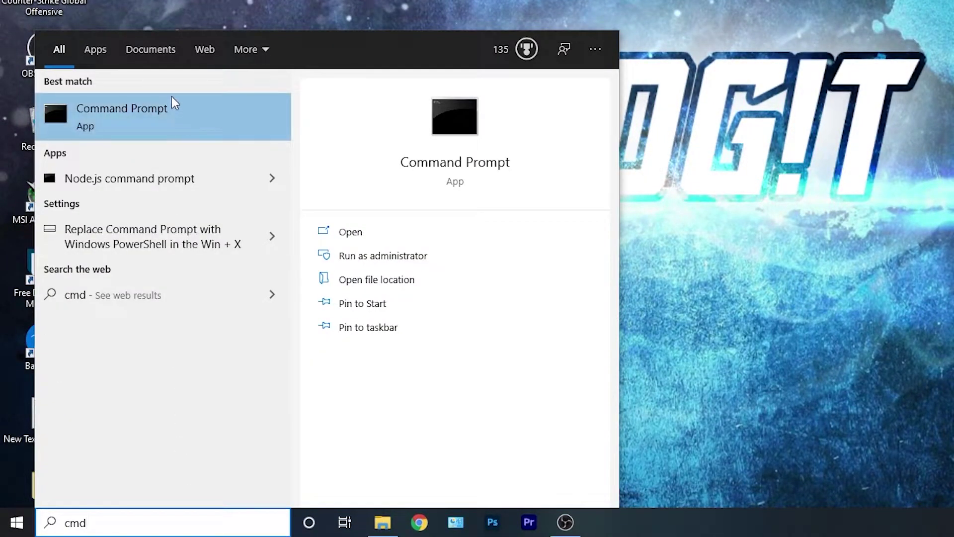
{"action": "right_click", "coordinate": [167, 113]}
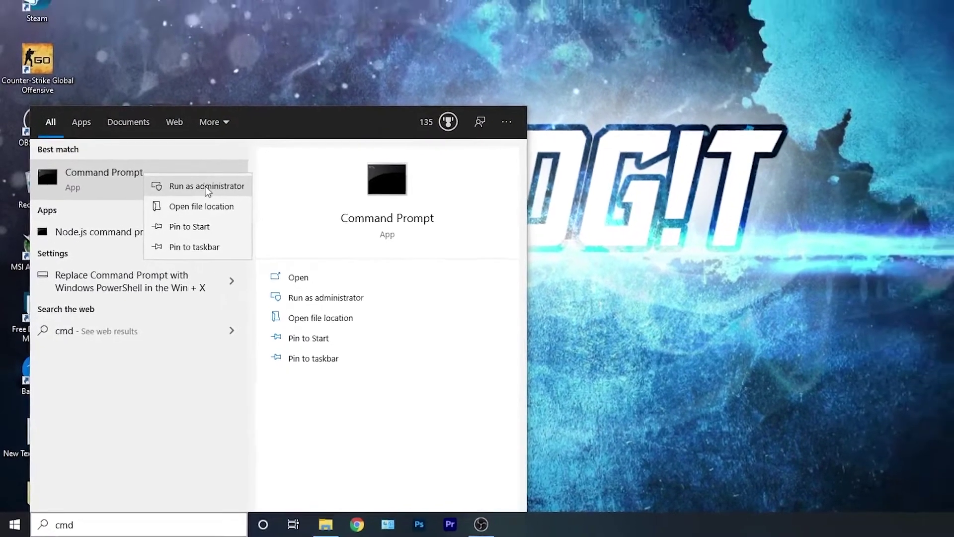
{"action": "left_click", "coordinate": [233, 124]}
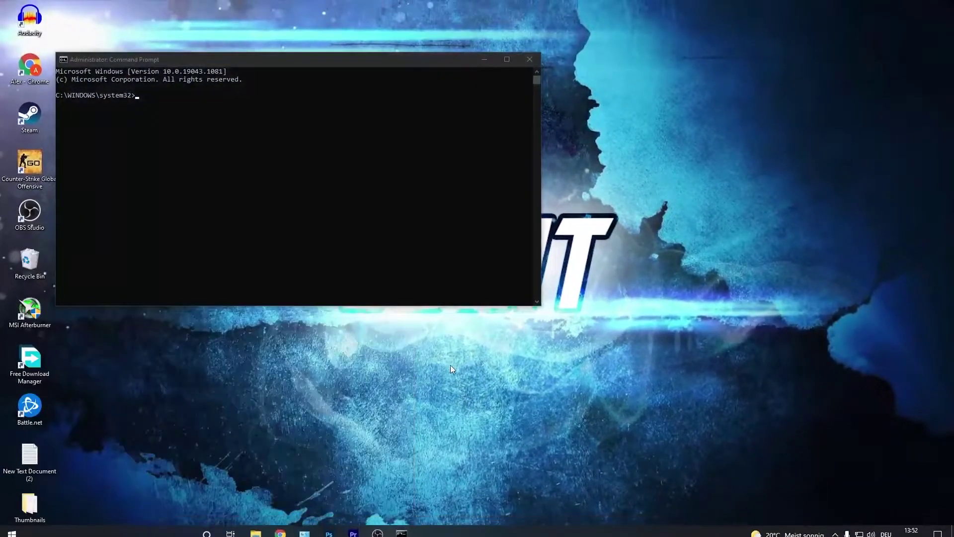
{"action": "left_click_drag", "start_coordinate": [291, 63], "coordinate": [264, 68]}
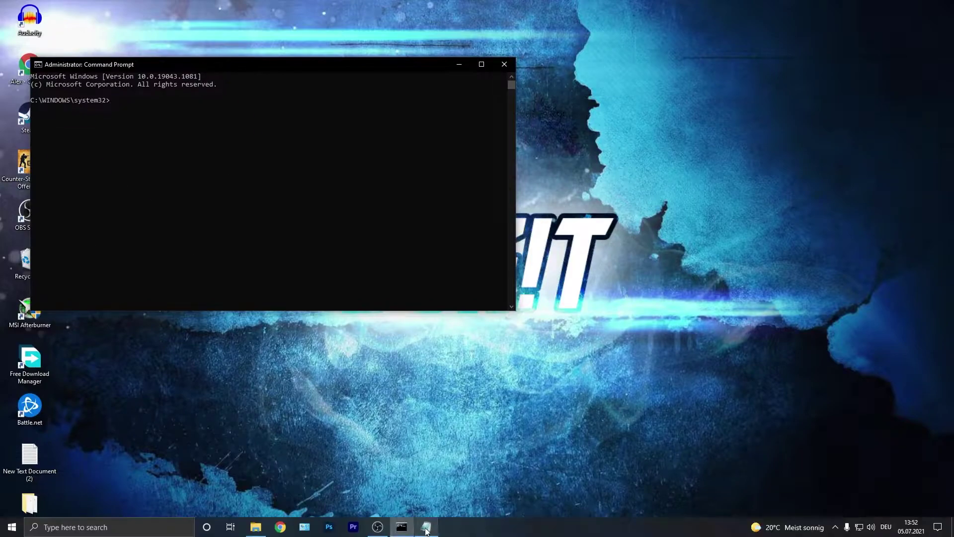
Copy powercfg -duplicatescheme e9a42b02-d5df-448d-aa00-03f14749eb61 from the text file, run it in the administrator Command Prompt, and close the prompt.
{"action": "left_click", "coordinate": [413, 526]}
{"action": "left_click_drag", "start_coordinate": [730, 199], "coordinate": [479, 200]}
{"action": "right_click", "coordinate": [495, 199]}
{"action": "left_click", "coordinate": [511, 230]}
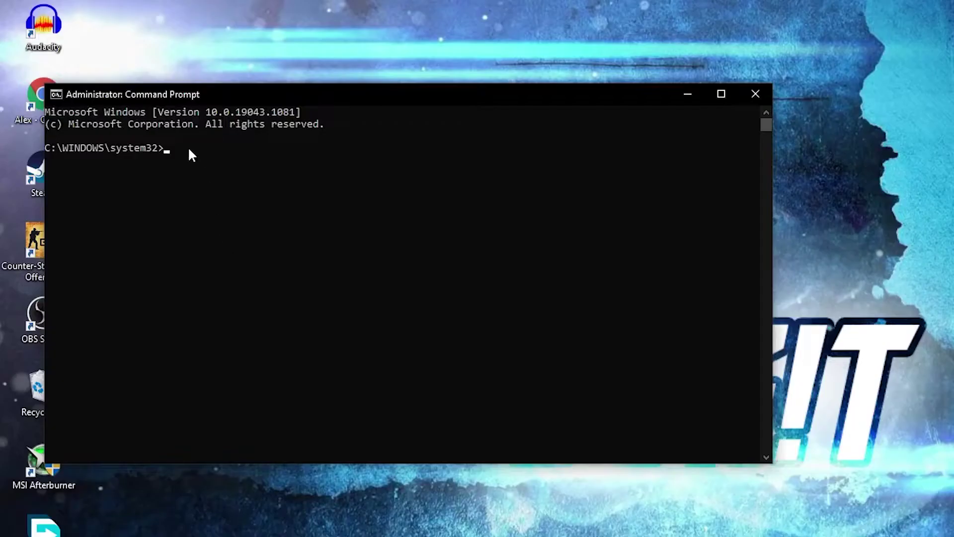
{"action": "key", "text": "ctrl+v"}
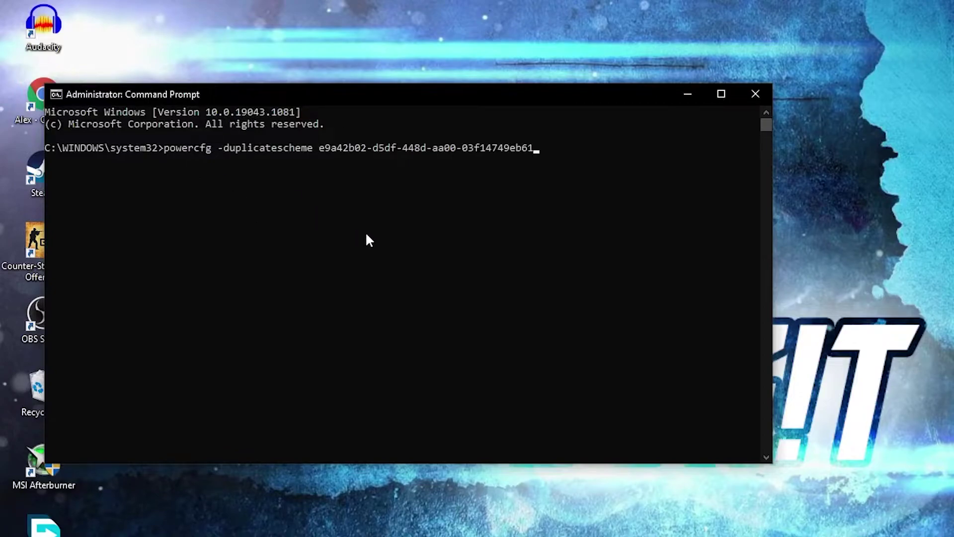
{"action": "key", "text": "Return"}
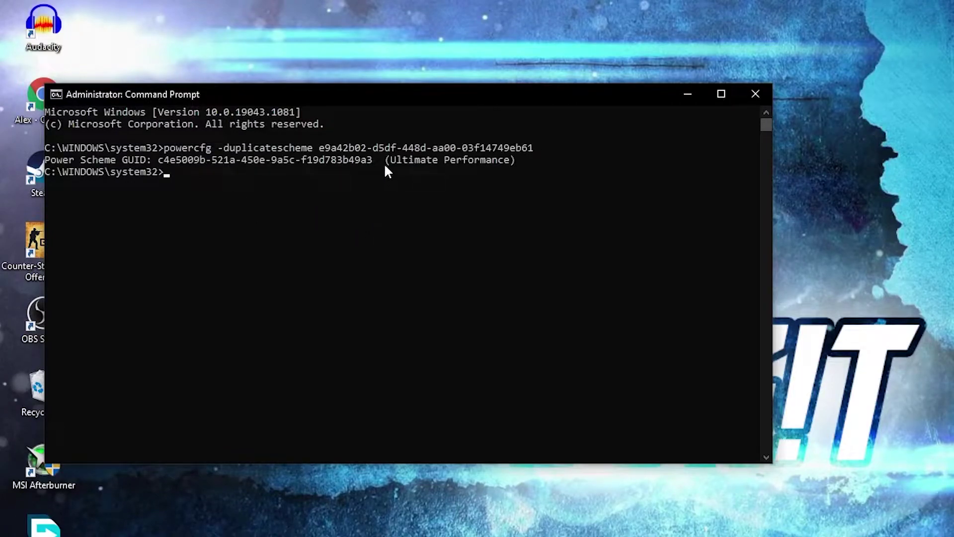
{"action": "left_click_drag", "start_coordinate": [388, 161], "coordinate": [454, 167]}
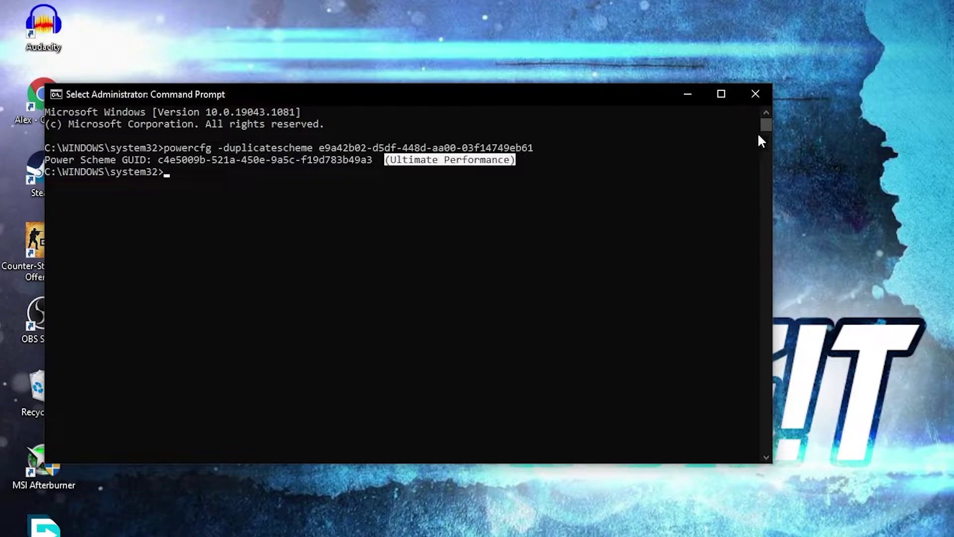
{"action": "left_click", "coordinate": [755, 94]}
Search Windows for choose, open Choose a power plan, and expand the additional plans to check the available power plans.
{"action": "left_click", "coordinate": [187, 526]}
{"action": "type", "text": "choose"}
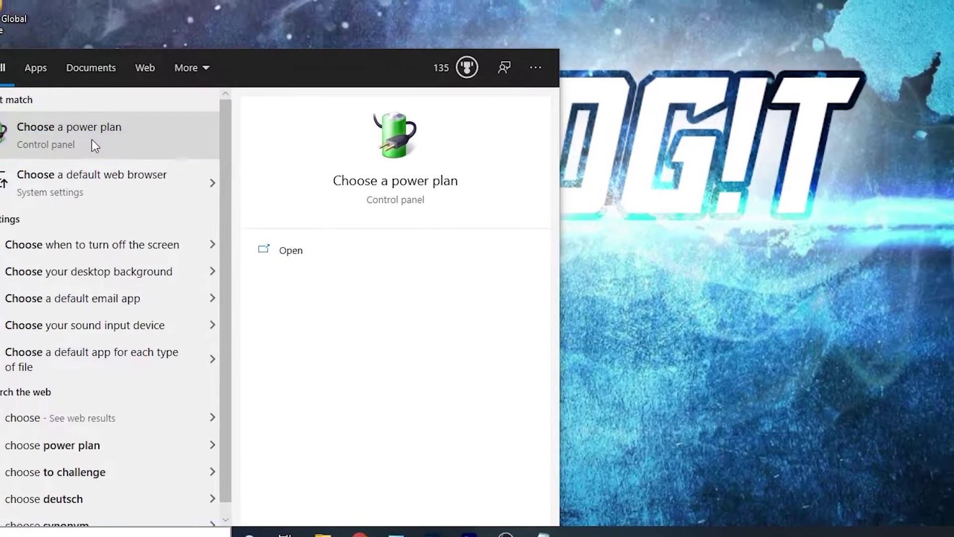
{"action": "left_click", "coordinate": [144, 119]}
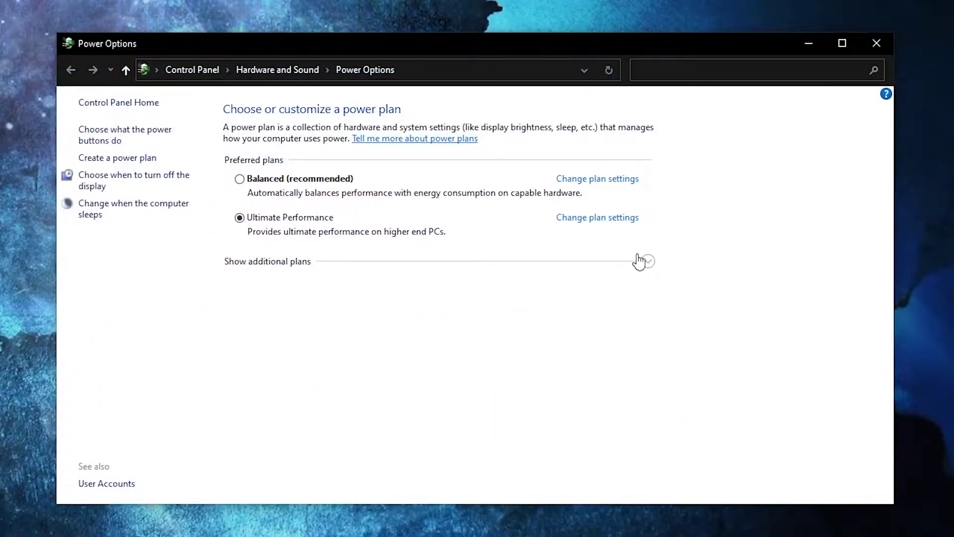
{"action": "left_click", "coordinate": [648, 260]}
{"action": "scroll", "coordinate": [370, 318], "scroll_direction": "down", "scroll_amount": 1}
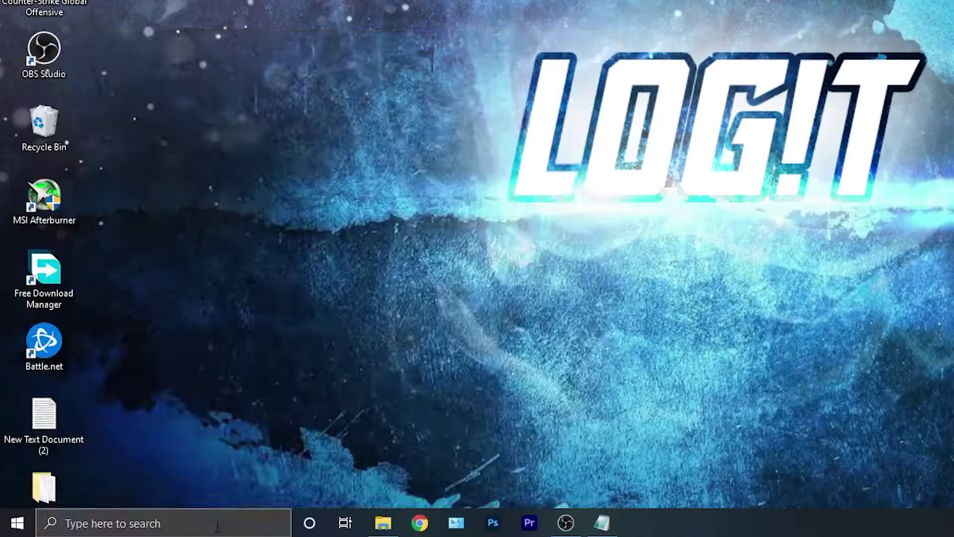
Search Windows for this pc, open its properties, and go to the advanced system settings.
{"action": "left_click", "coordinate": [217, 527]}
{"action": "type", "text": "this pc"}
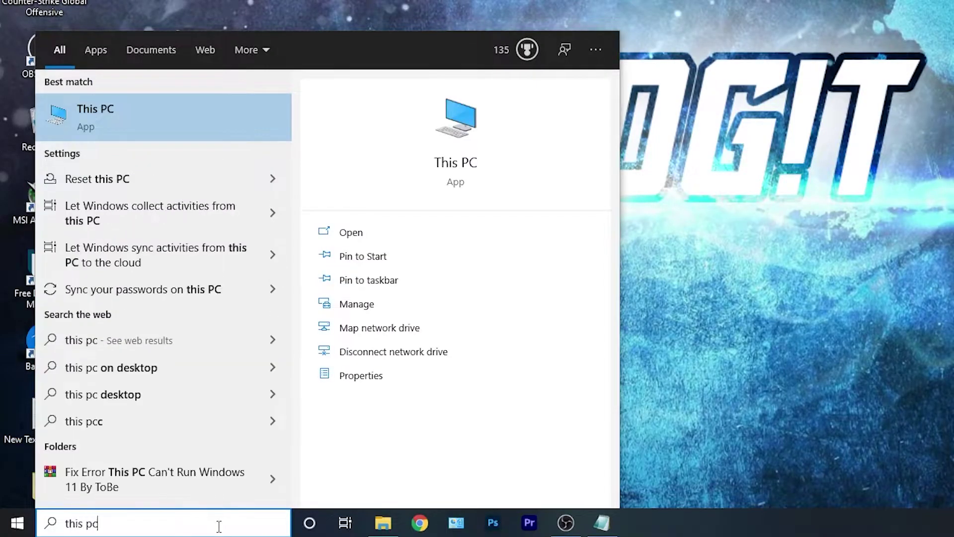
{"action": "right_click", "coordinate": [160, 114]}
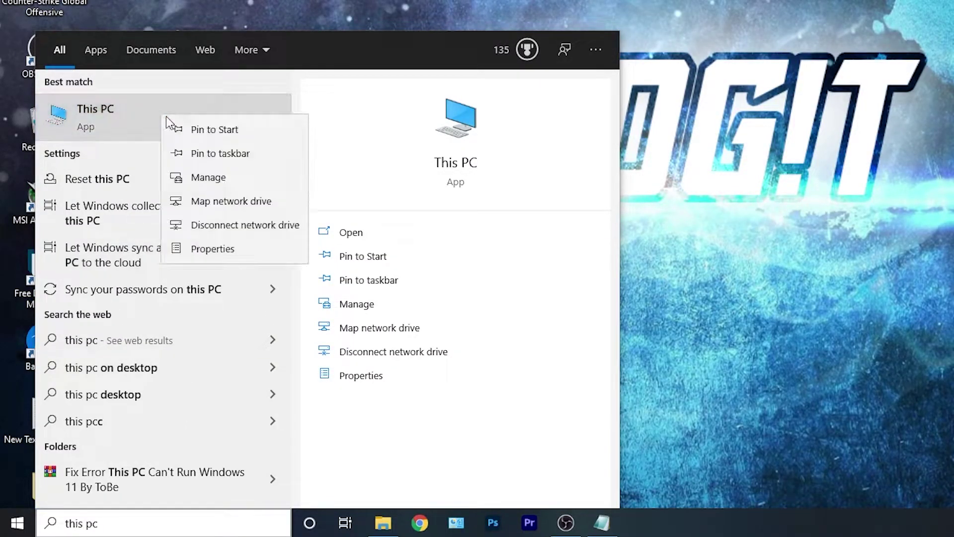
{"action": "left_click", "coordinate": [233, 247]}
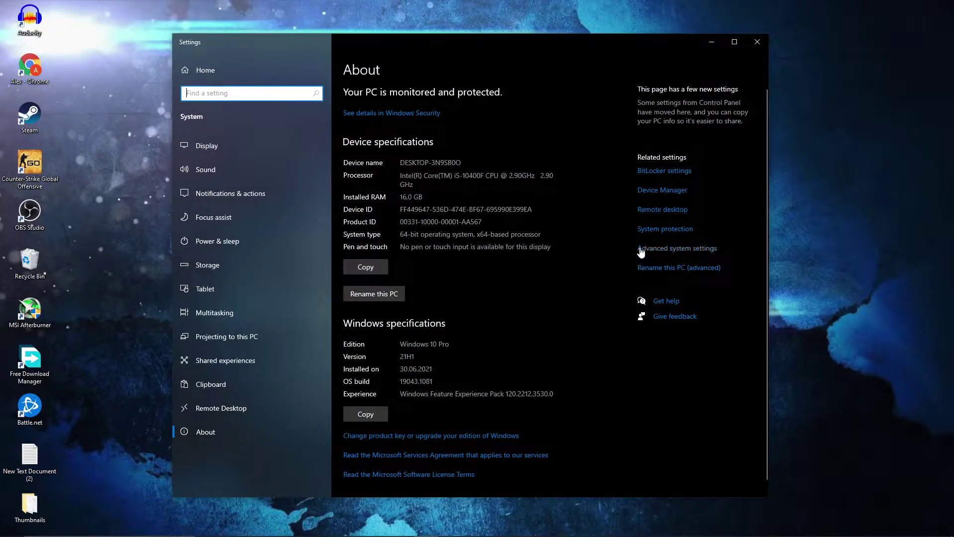
{"action": "left_click", "coordinate": [660, 251]}
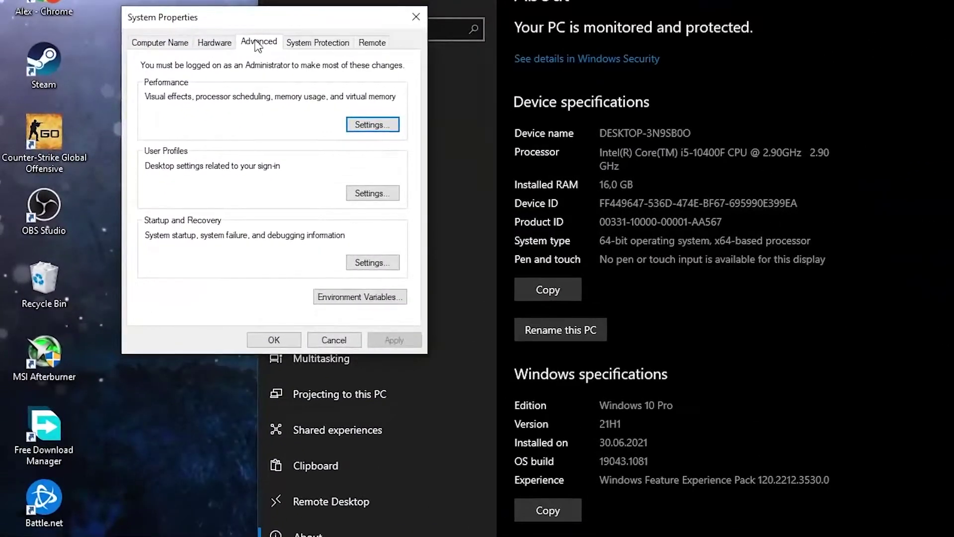
Set the Windows visual effects to Adjust for best performance, apply the change, and close System Properties and Settings.
{"action": "left_click", "coordinate": [373, 126]}
{"action": "left_click", "coordinate": [178, 194]}
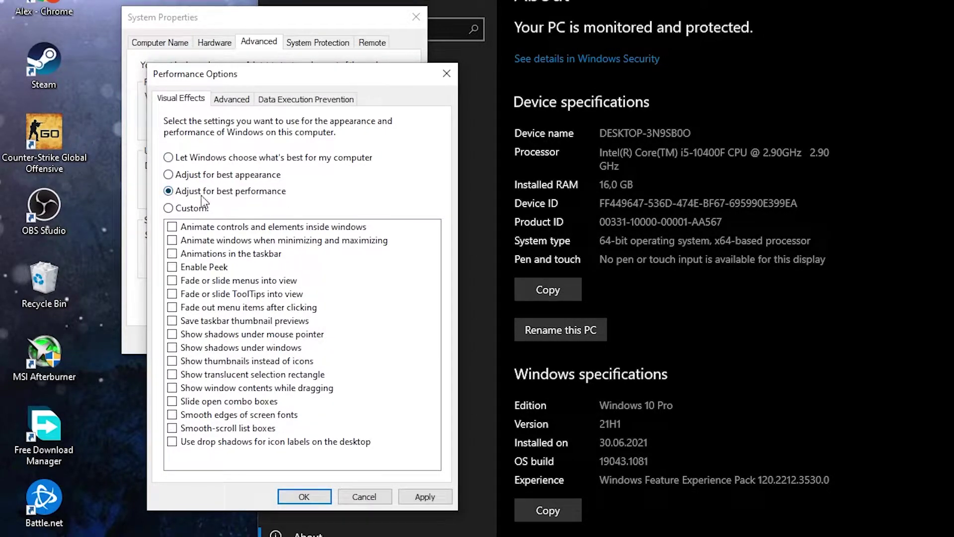
{"action": "left_click", "coordinate": [423, 496]}
{"action": "left_click", "coordinate": [308, 497]}
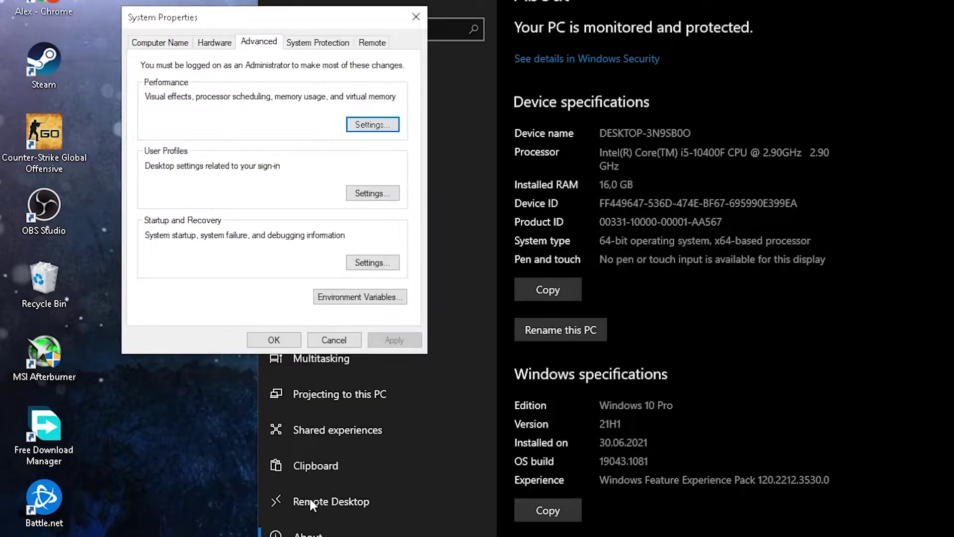
{"action": "left_click", "coordinate": [286, 347]}
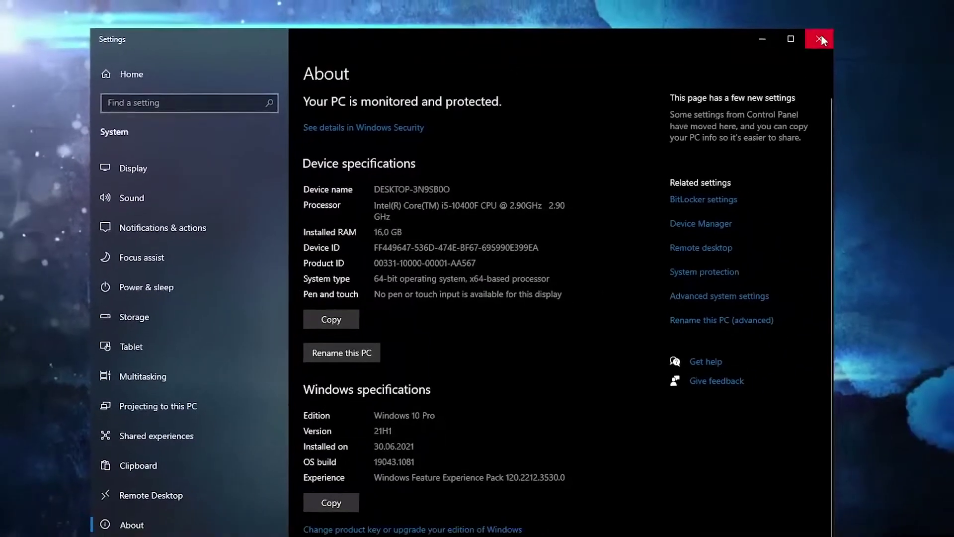
{"action": "left_click", "coordinate": [820, 36]}
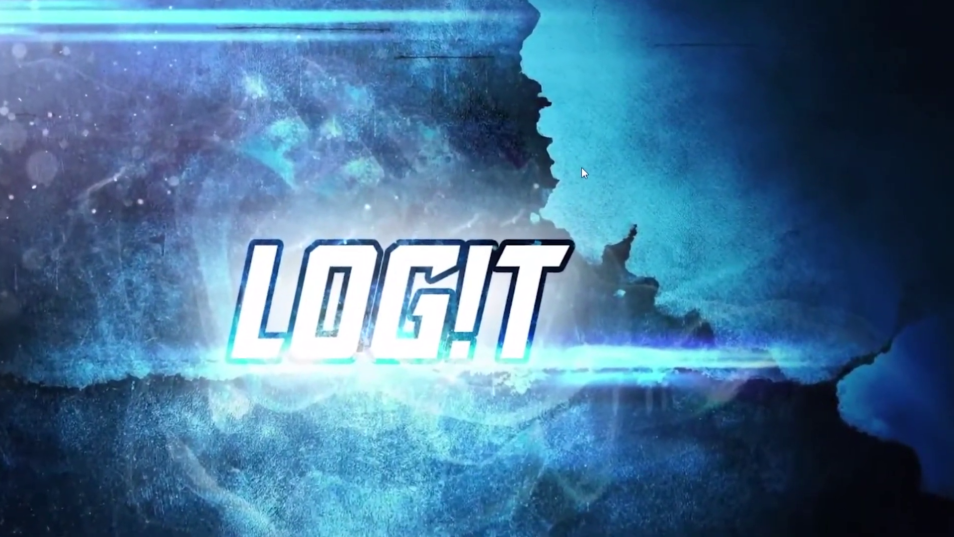
Open NVIDIA Control Panel from the desktop and apply the image option Use the advanced 3D image settings.
{"action": "right_click", "coordinate": [625, 158]}
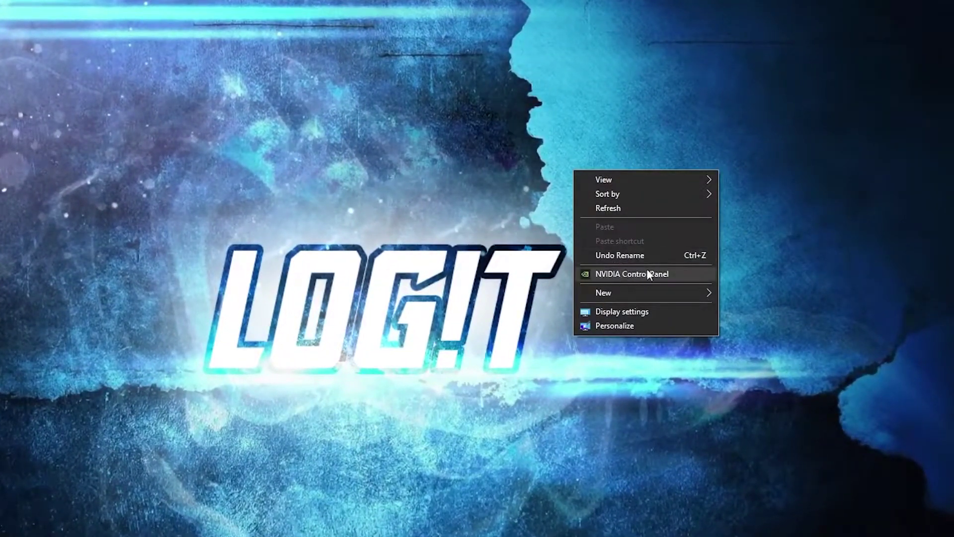
{"action": "left_click", "coordinate": [633, 276]}
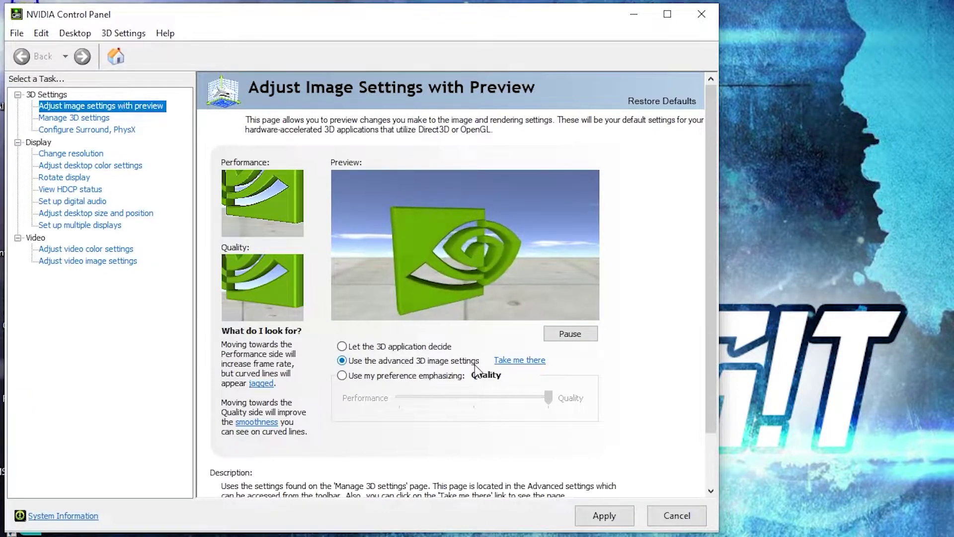
{"action": "left_click", "coordinate": [602, 516]}
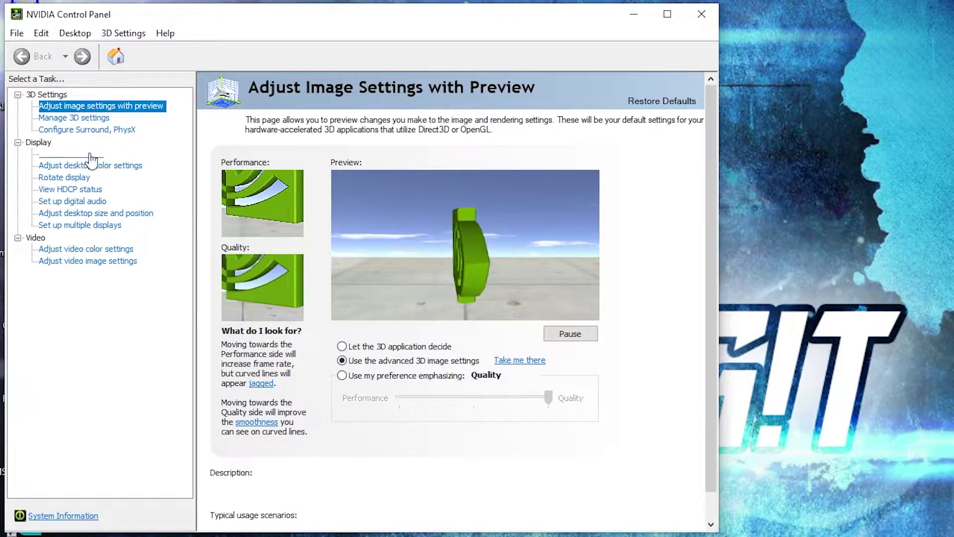
Examine the global 3D settings for OpenGL rendering GPU, power management mode, texture filtering quality, threaded optimization and vertical sync.
{"action": "left_click", "coordinate": [40, 117]}
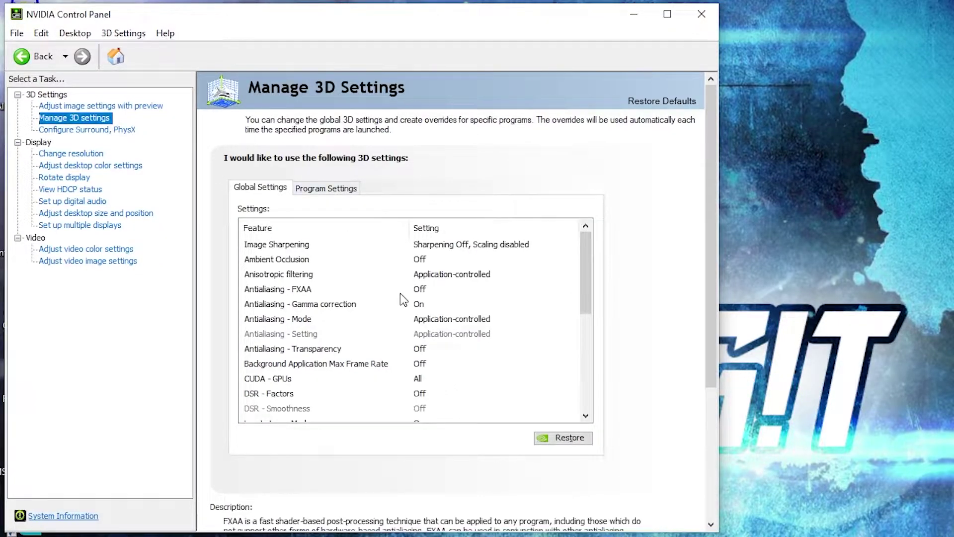
{"action": "scroll", "coordinate": [539, 318], "scroll_direction": "down", "scroll_amount": 3}
{"action": "left_click", "coordinate": [247, 334]}
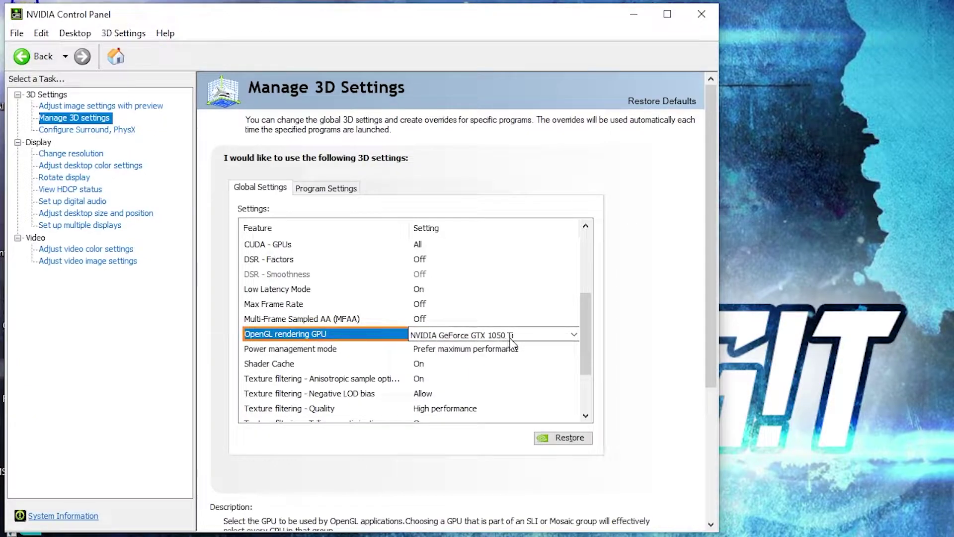
{"action": "left_click", "coordinate": [267, 350]}
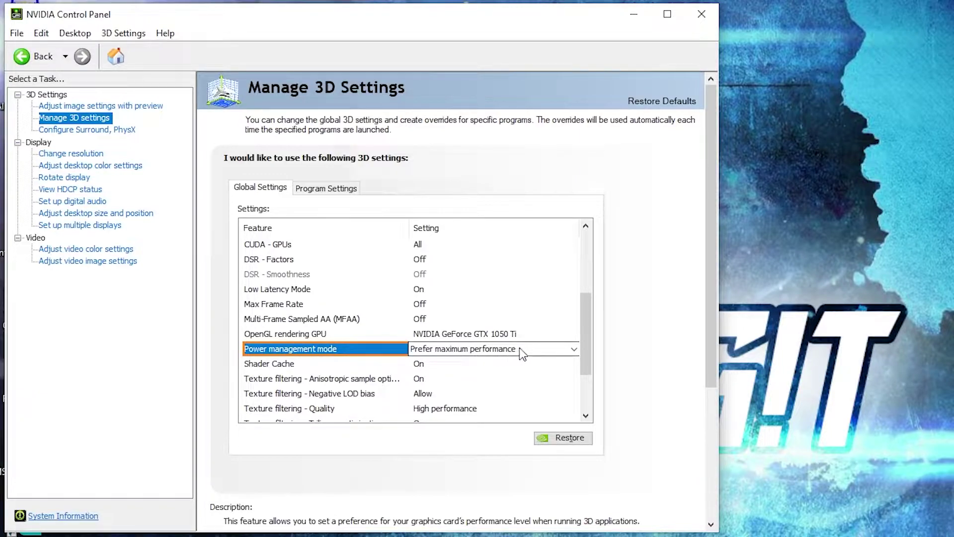
{"action": "scroll", "coordinate": [377, 343], "scroll_direction": "down", "scroll_amount": 2}
{"action": "left_click", "coordinate": [245, 334]}
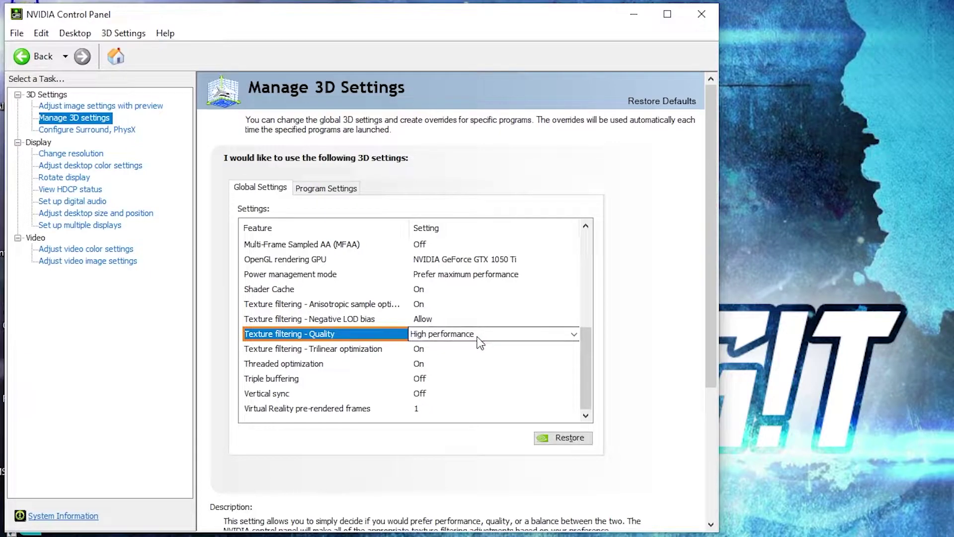
{"action": "left_click", "coordinate": [278, 363]}
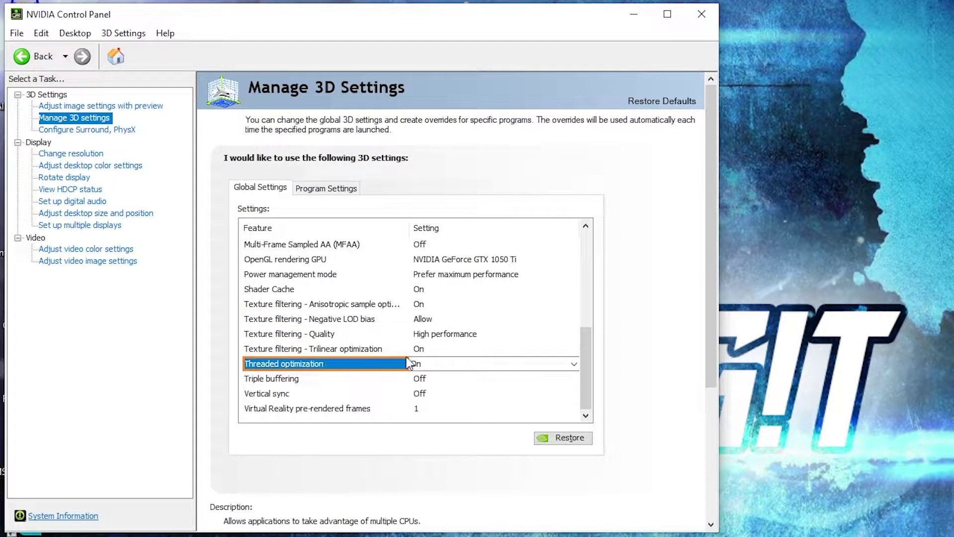
{"action": "left_click", "coordinate": [289, 395]}
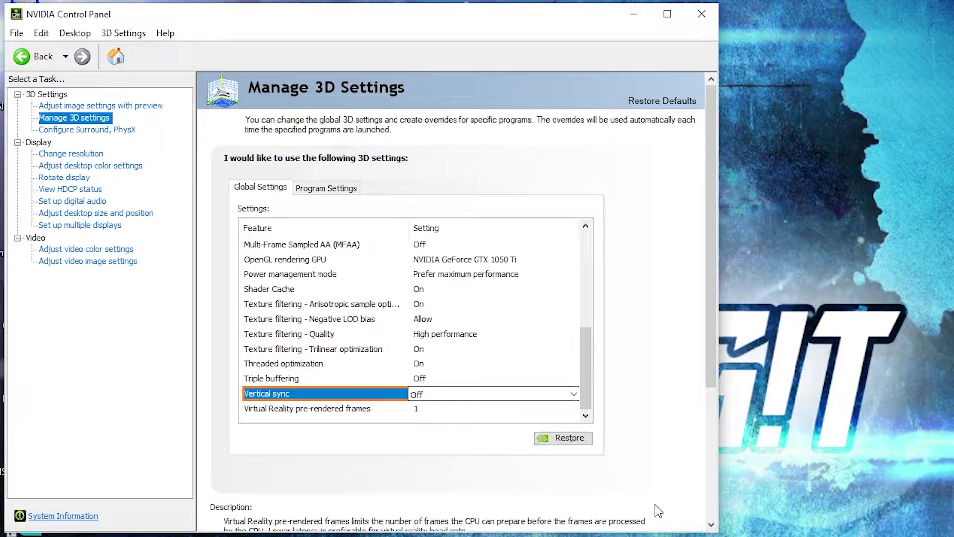
Set the digital vibrance of the Acer KG271 display to 70% in the desktop color settings and apply it.
{"action": "left_click", "coordinate": [74, 166]}
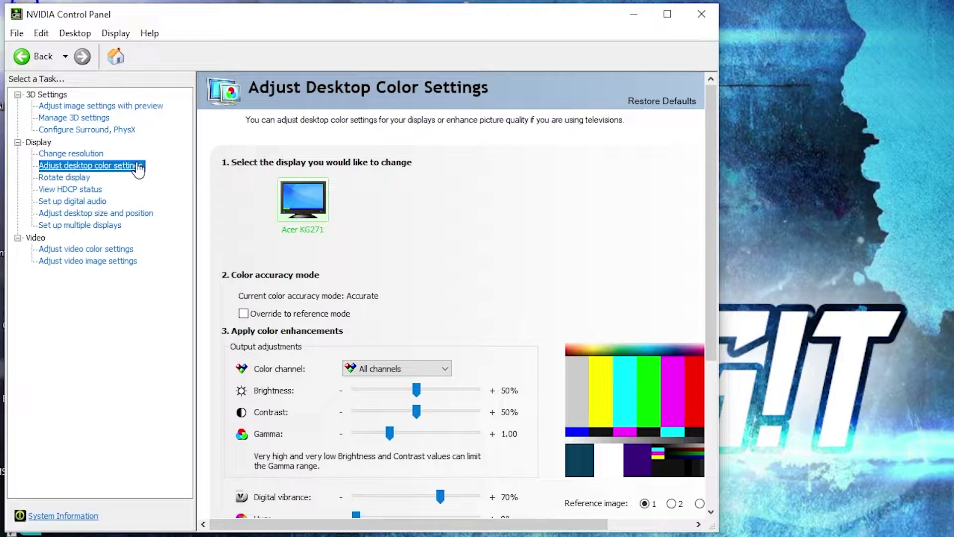
{"action": "scroll", "coordinate": [268, 418], "scroll_direction": "down", "scroll_amount": 3}
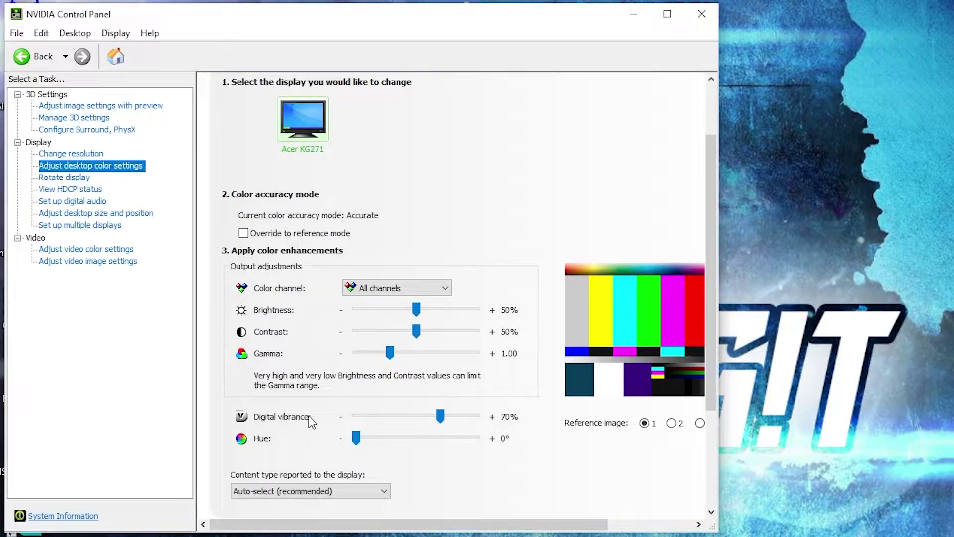
{"action": "left_click_drag", "start_coordinate": [439, 416], "coordinate": [441, 413]}
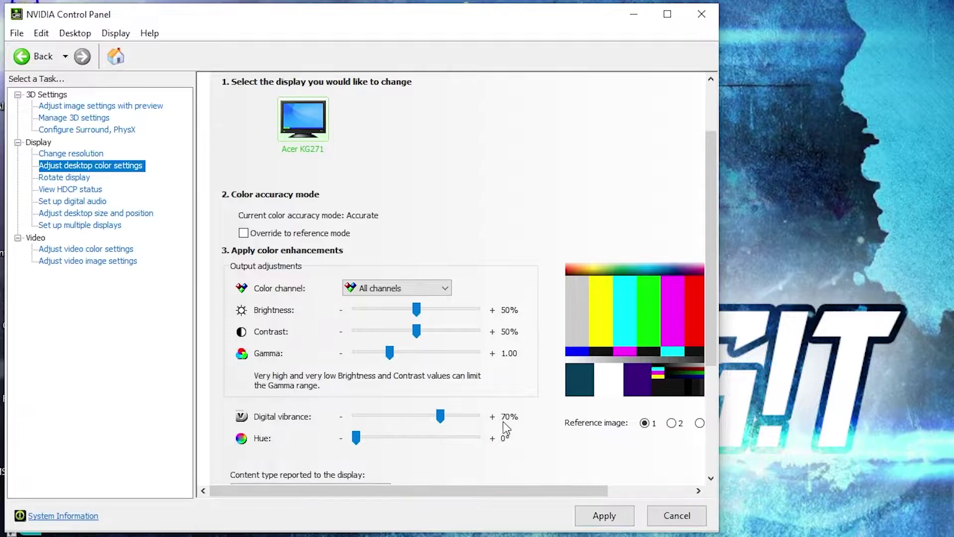
{"action": "left_click", "coordinate": [603, 514]}
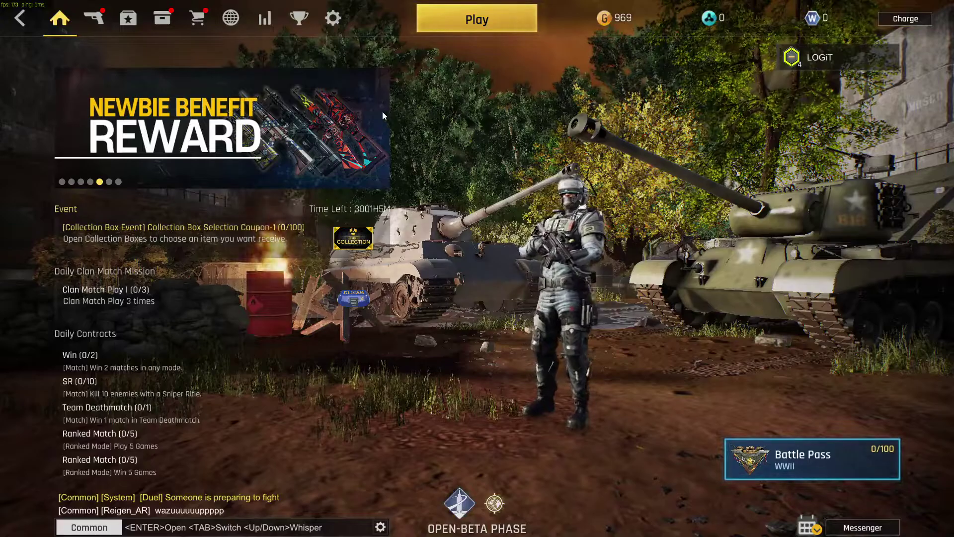
Switch to Ironsight, open its basic video settings, and set the resolution to 1920x1080(75hz) with Full Screen display mode.
{"action": "left_click", "coordinate": [332, 18]}
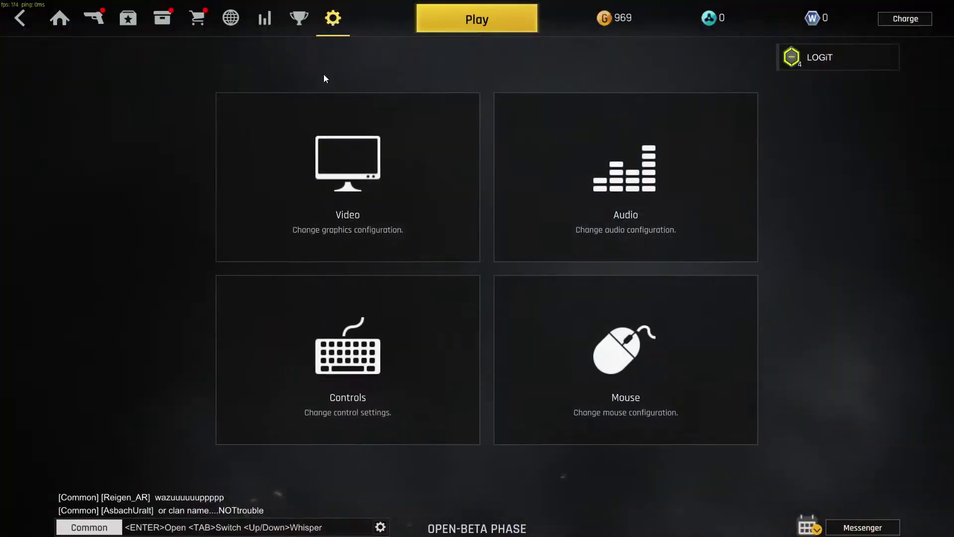
{"action": "left_click", "coordinate": [360, 185]}
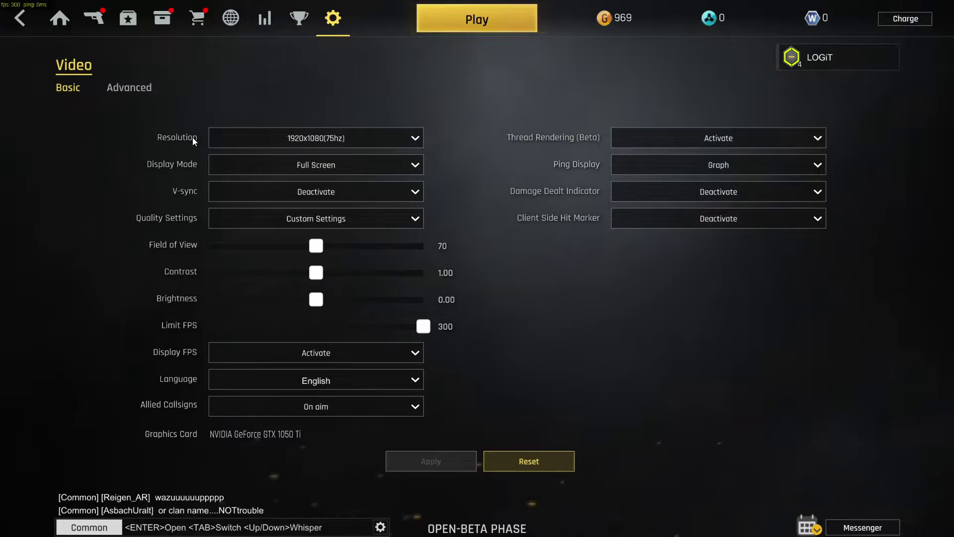
{"action": "left_click", "coordinate": [285, 137]}
{"action": "scroll", "coordinate": [356, 227], "scroll_direction": "down", "scroll_amount": 2}
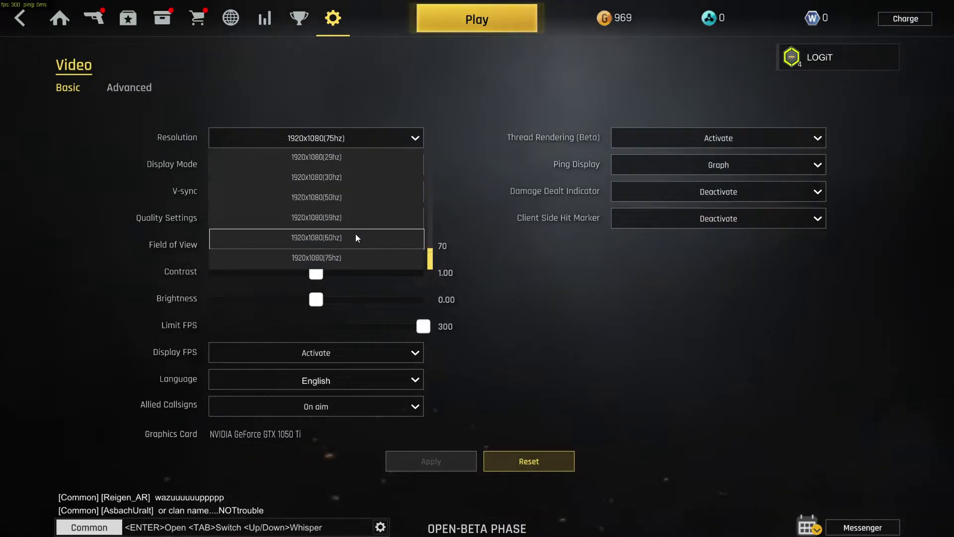
{"action": "left_click", "coordinate": [307, 257]}
{"action": "left_click", "coordinate": [314, 166]}
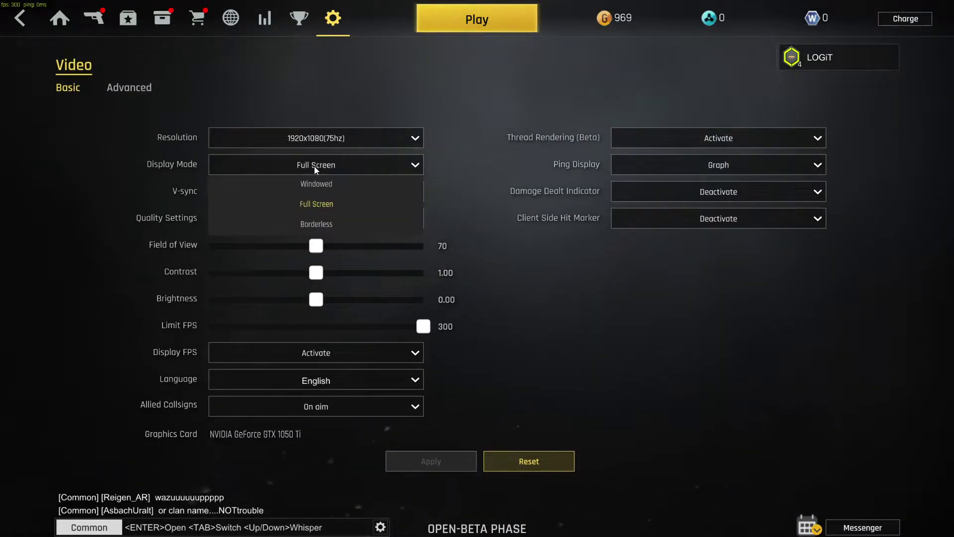
{"action": "left_click", "coordinate": [317, 203]}
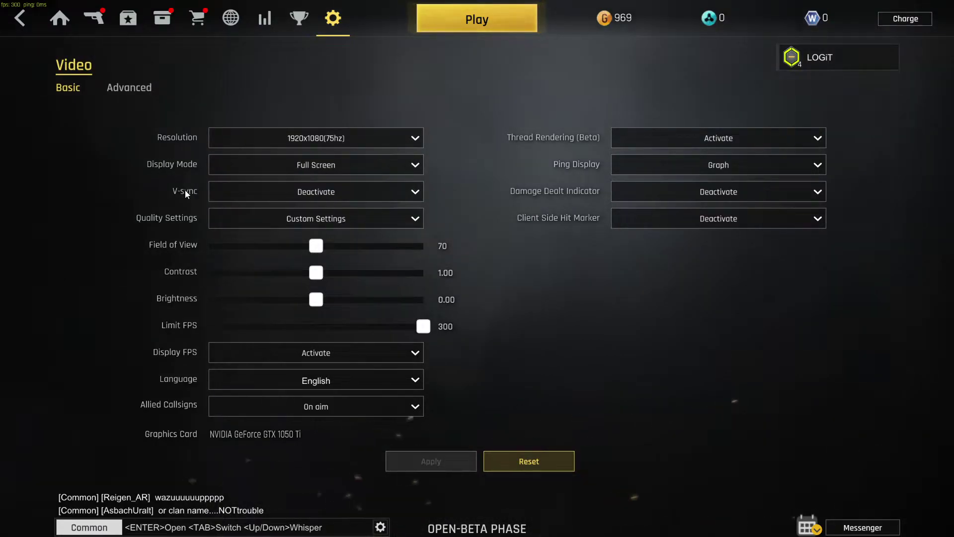
Set V-sync to Deactivate and Quality Settings to Low in the basic video settings.
{"action": "left_click", "coordinate": [320, 191]}
{"action": "left_click", "coordinate": [323, 206]}
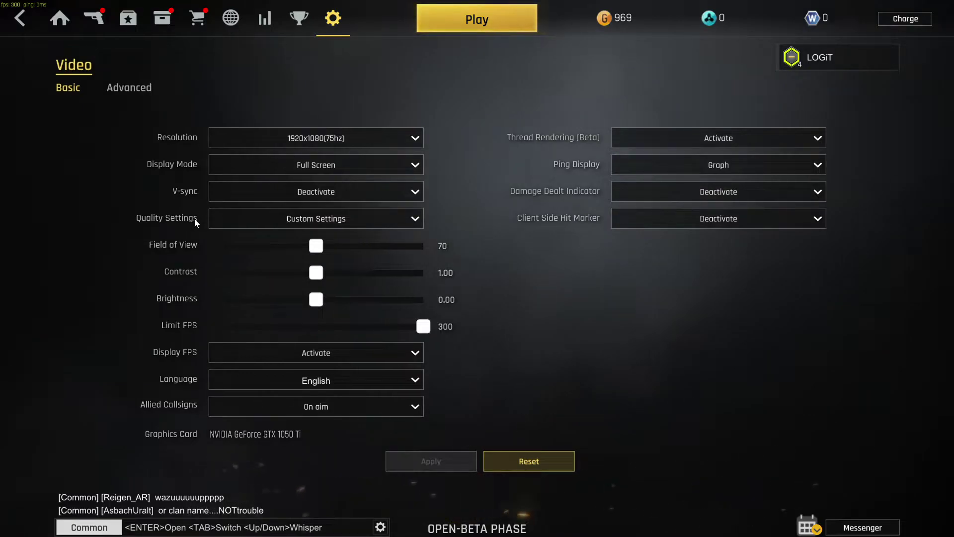
{"action": "left_click", "coordinate": [336, 218]}
{"action": "left_click", "coordinate": [316, 298]}
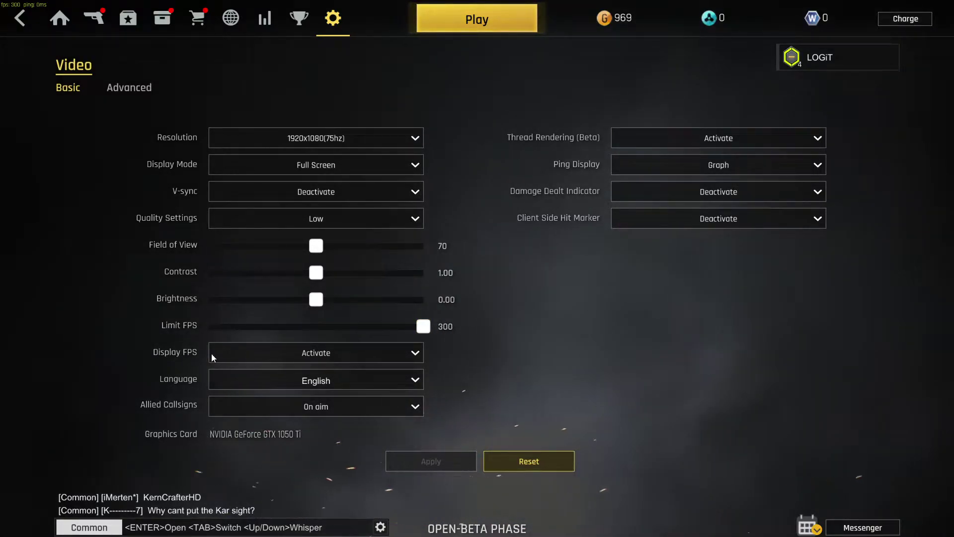
Set Display FPS to Activate, Language to English and Allied Callsigns to On aim in the basic video settings.
{"action": "left_click", "coordinate": [328, 345]}
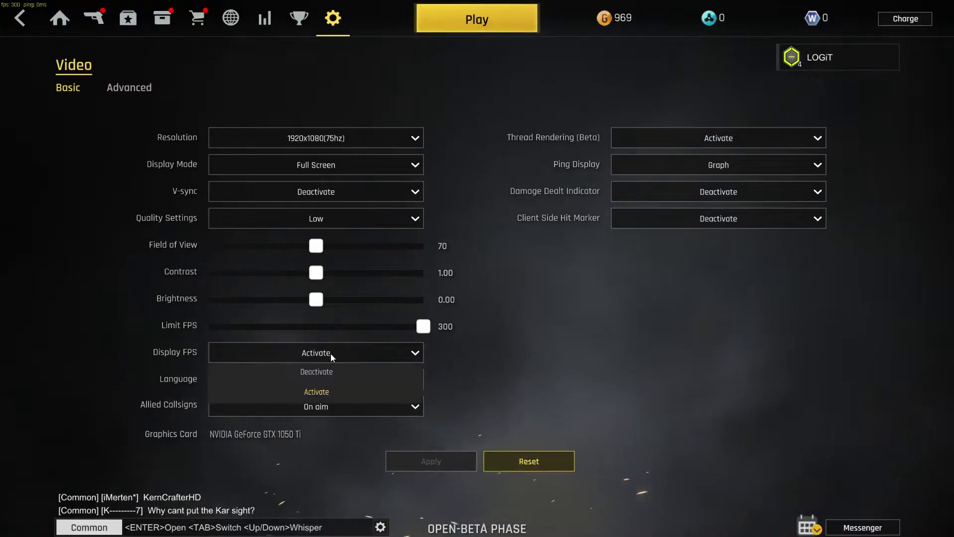
{"action": "left_click", "coordinate": [326, 394]}
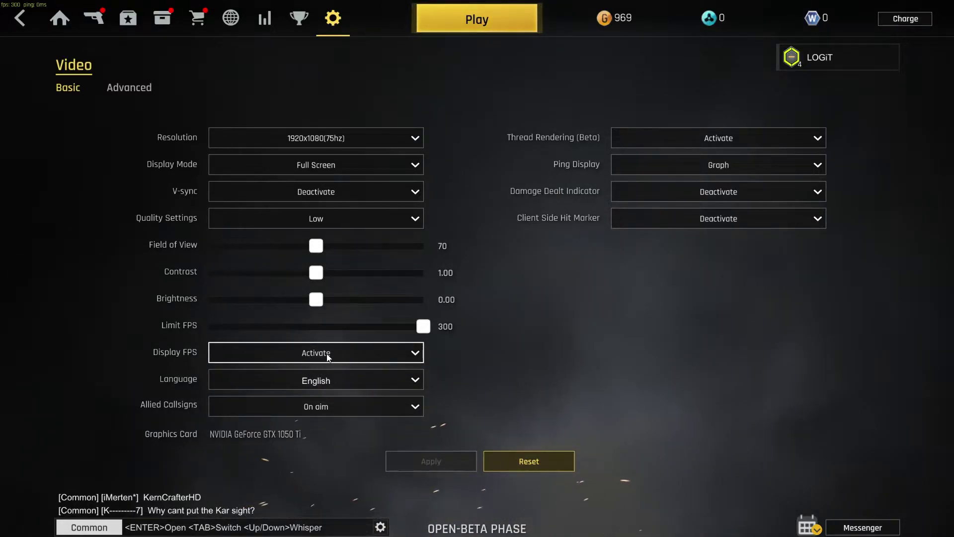
{"action": "left_click", "coordinate": [321, 380]}
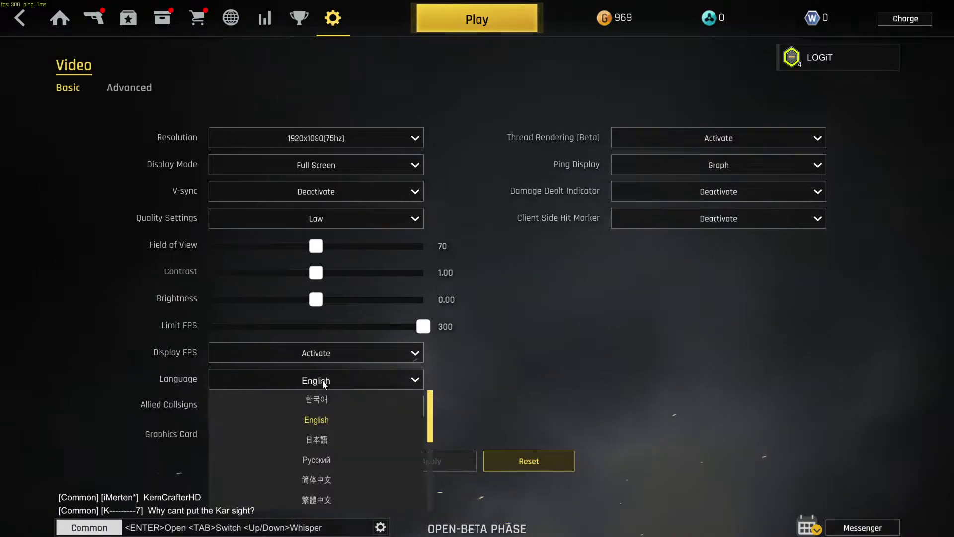
{"action": "left_click", "coordinate": [324, 419]}
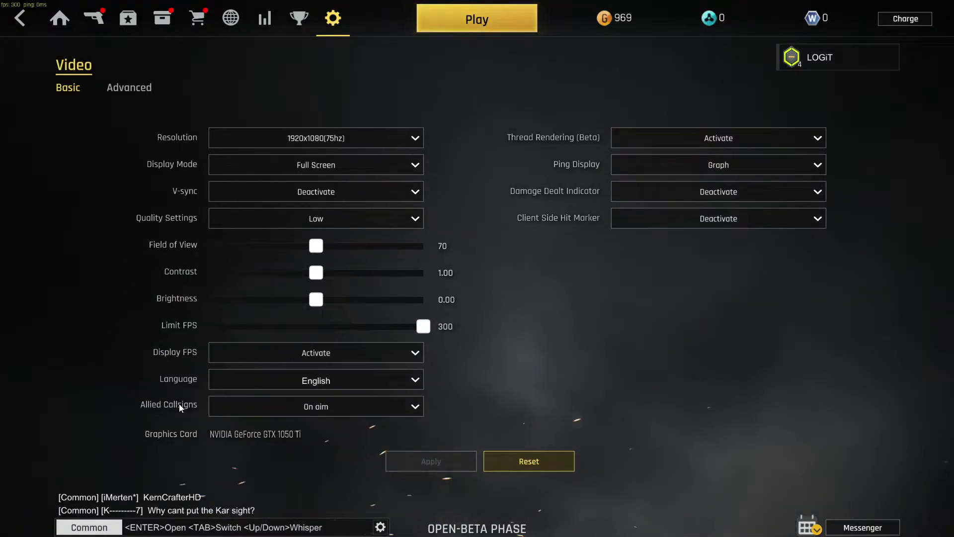
{"action": "left_click", "coordinate": [320, 406]}
{"action": "left_click", "coordinate": [321, 419]}
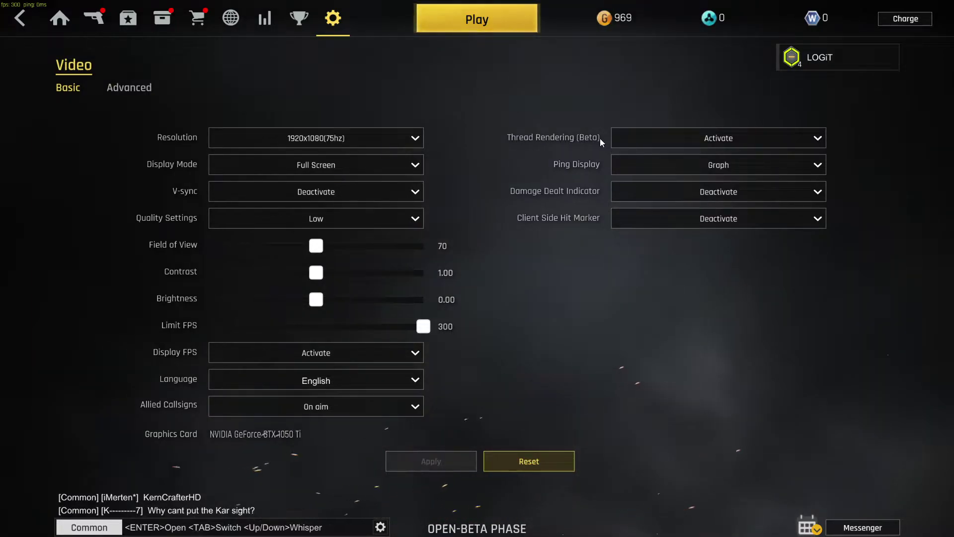
Set Thread Rendering (Beta) to Deactivate and Ping Display to Number in the basic video settings.
{"action": "left_click", "coordinate": [706, 138]}
{"action": "left_click", "coordinate": [729, 157]}
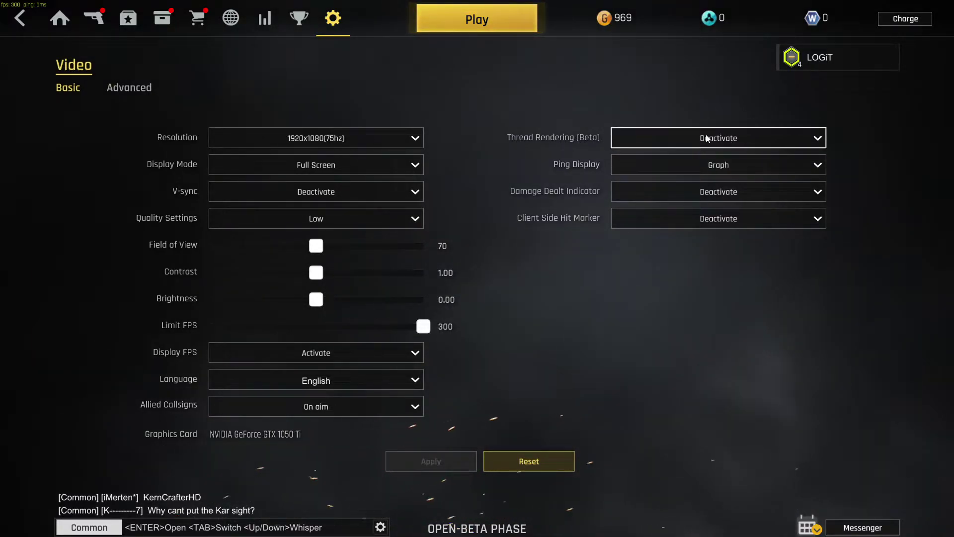
{"action": "left_click", "coordinate": [717, 165]}
{"action": "left_click", "coordinate": [721, 199]}
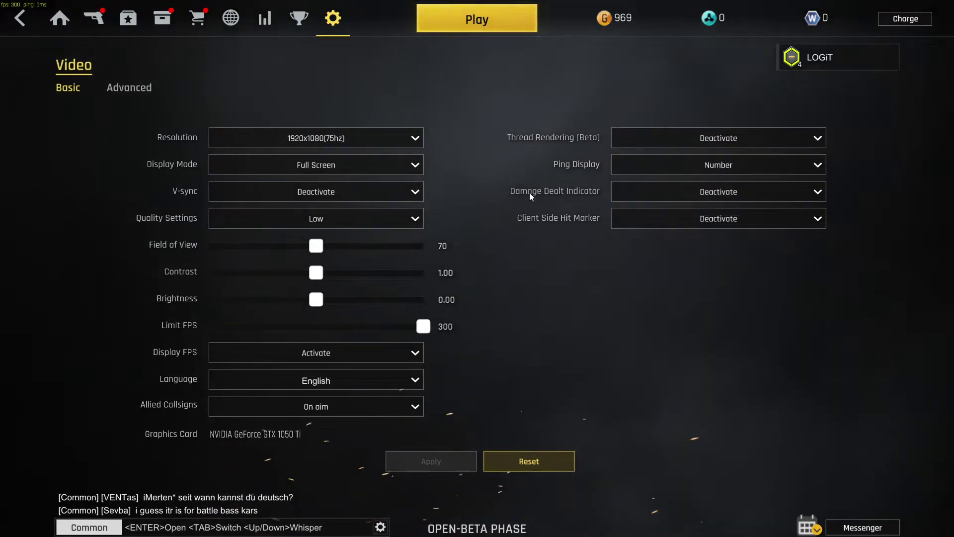
Set Damage Dealt Indicator to Deactivate and open the choices for Client Side Hit Marker.
{"action": "left_click", "coordinate": [704, 191]}
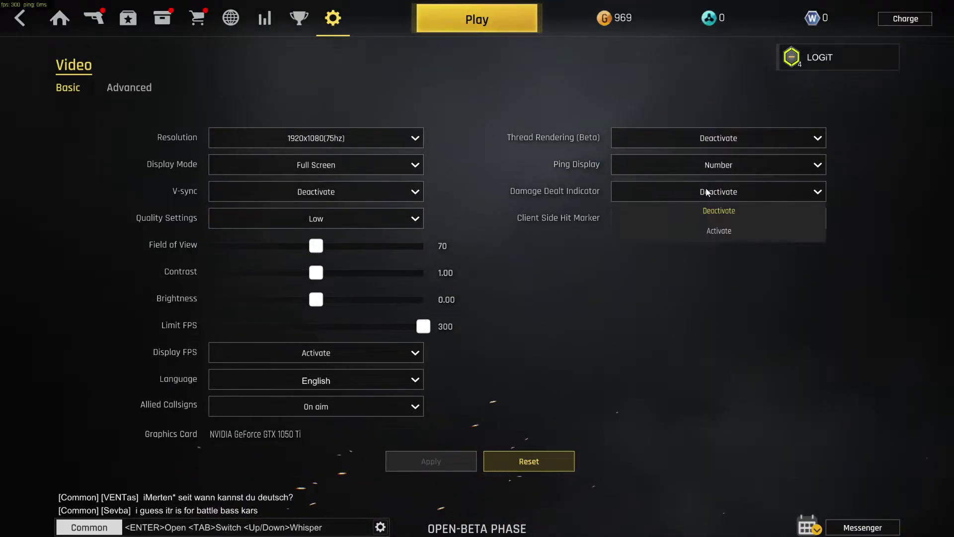
{"action": "left_click", "coordinate": [723, 210]}
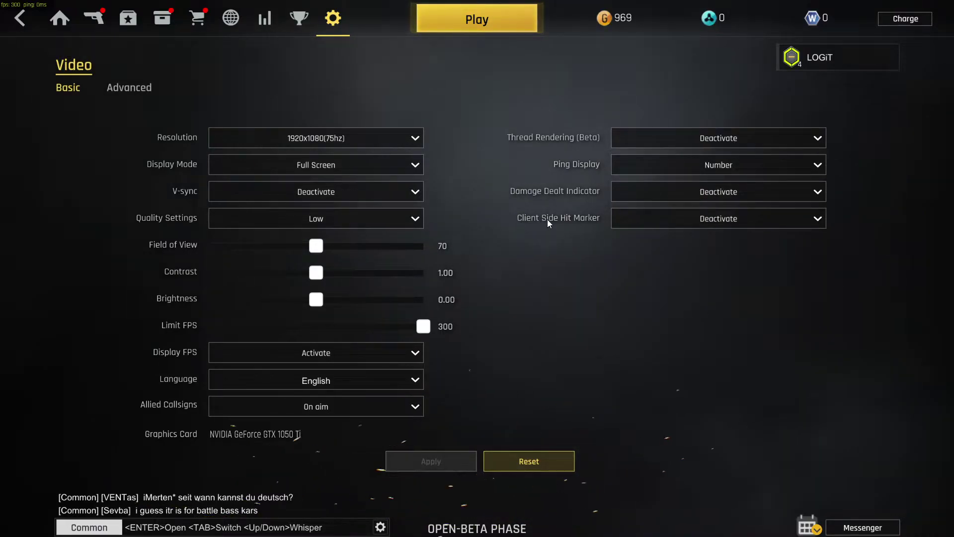
{"action": "left_click", "coordinate": [706, 220]}
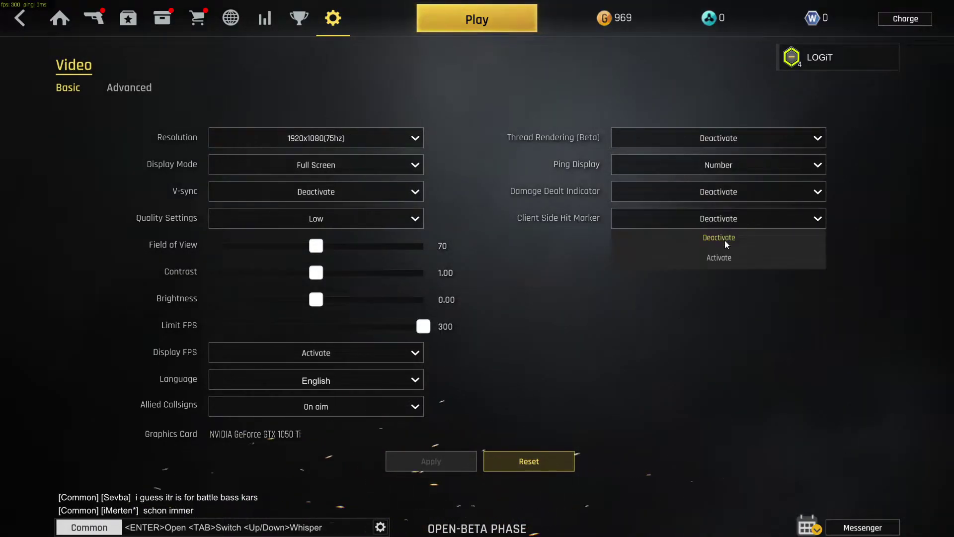